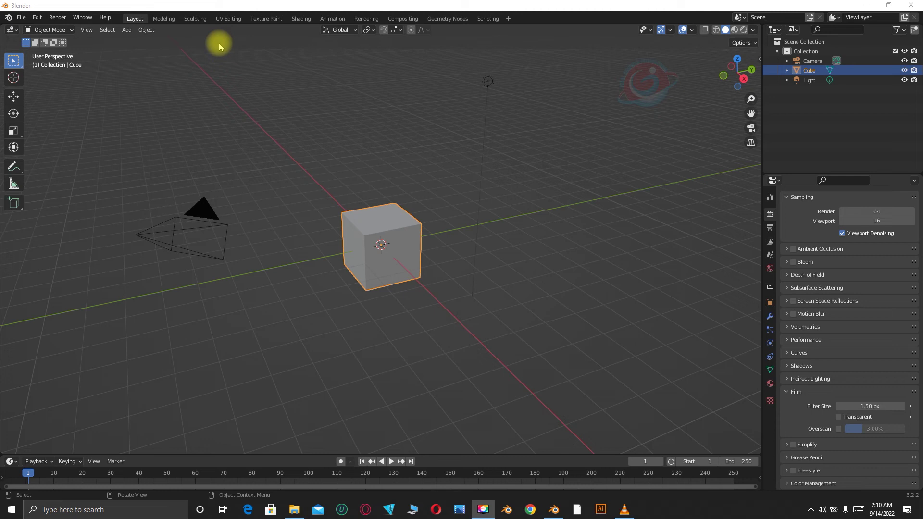
# Delete the default cube and add a text object to the scene
pyautogui.rightClick(389, 261)
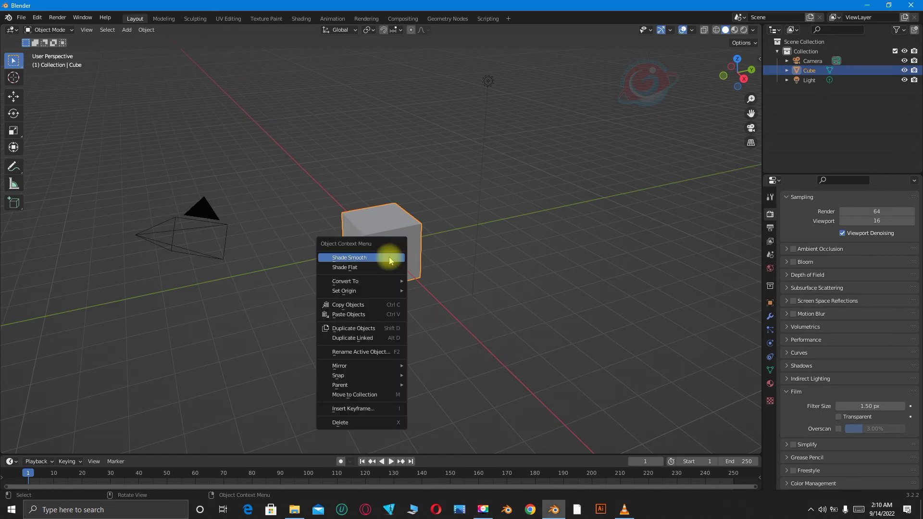
pyautogui.click(352, 421)
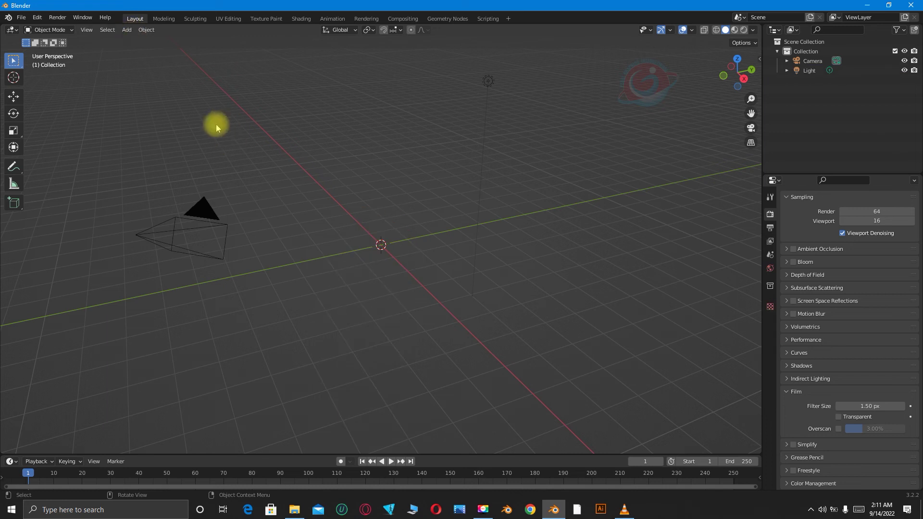
pyautogui.click(127, 30)
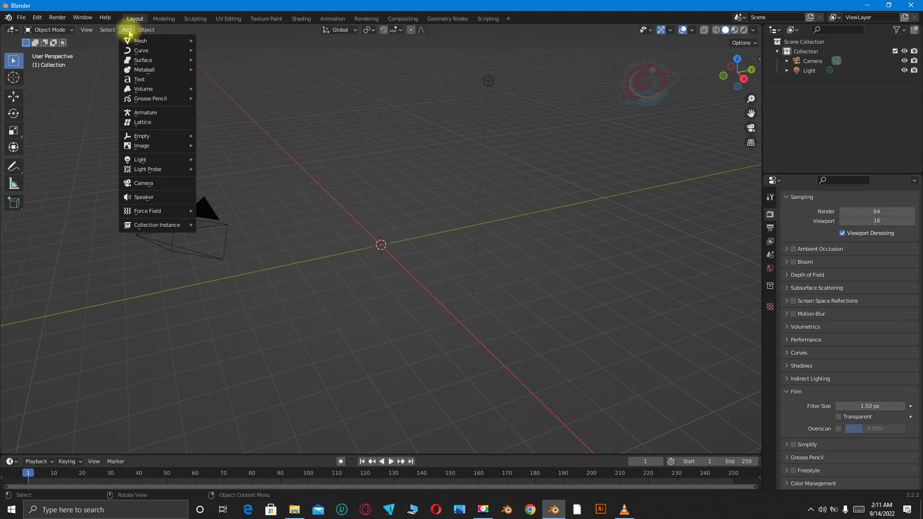
pyautogui.click(142, 80)
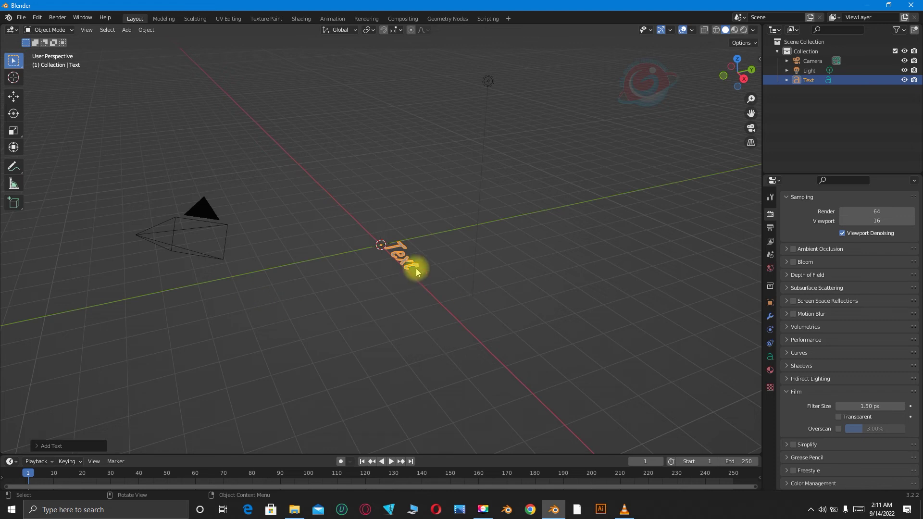
# Switch the text object to Edit Mode and erase all of its default characters
pyautogui.press('Tab')
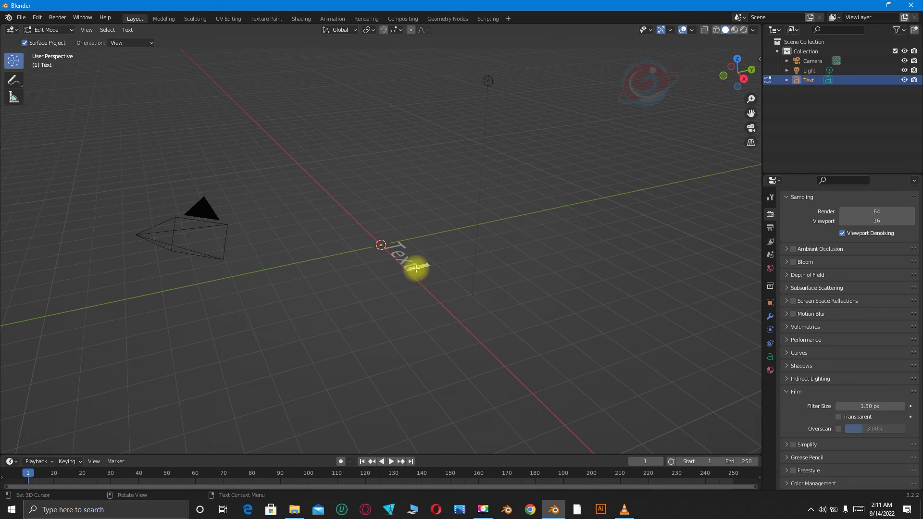
pyautogui.press('BackSpace')
pyautogui.press('BackSpace')
pyautogui.press('BackSpace')
pyautogui.press('BackSpace')
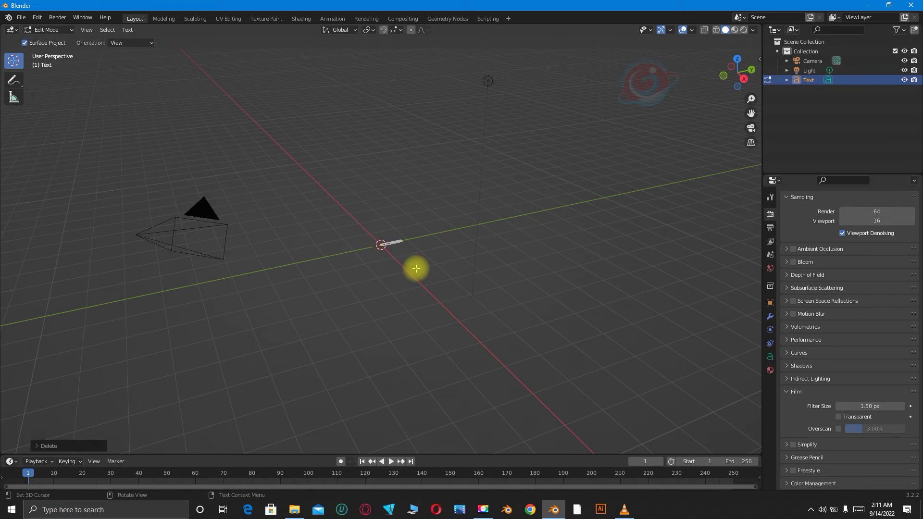
pyautogui.press('capslock')
pyautogui.write('B')
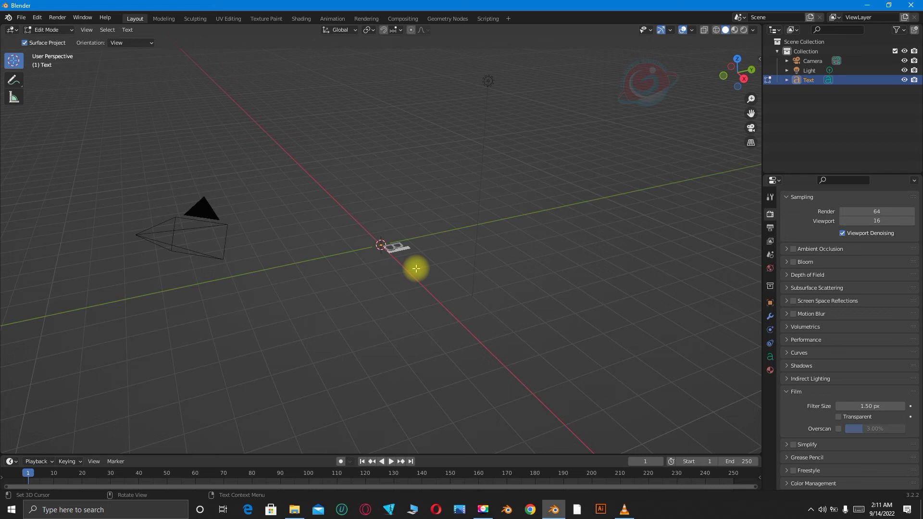
pyautogui.press('BackSpace')
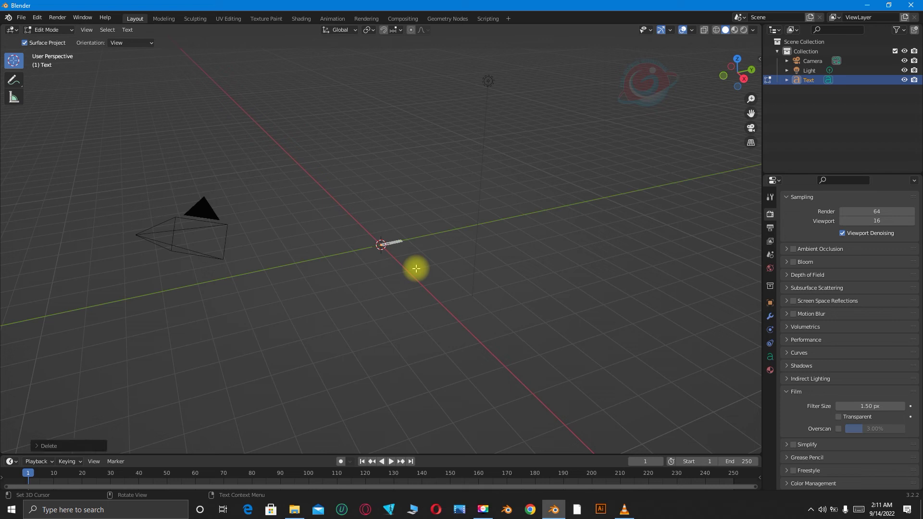
pyautogui.write('M')
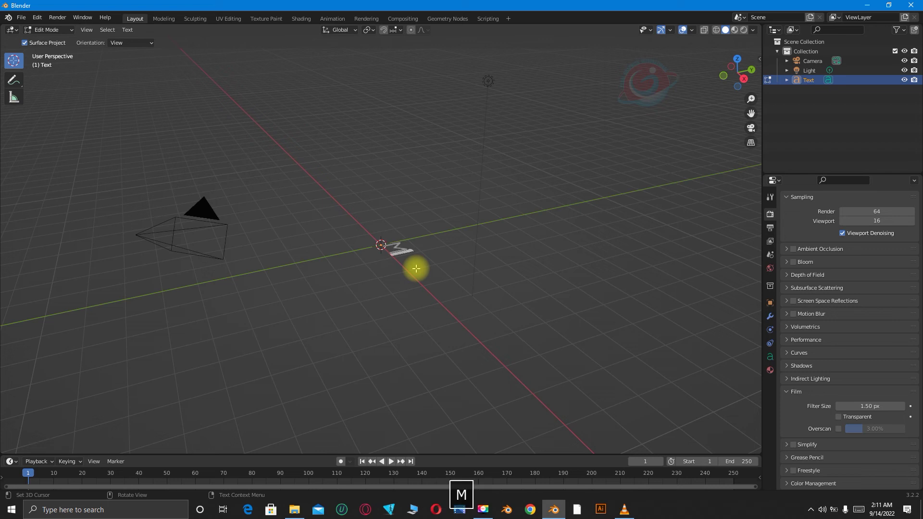
pyautogui.press('BackSpace')
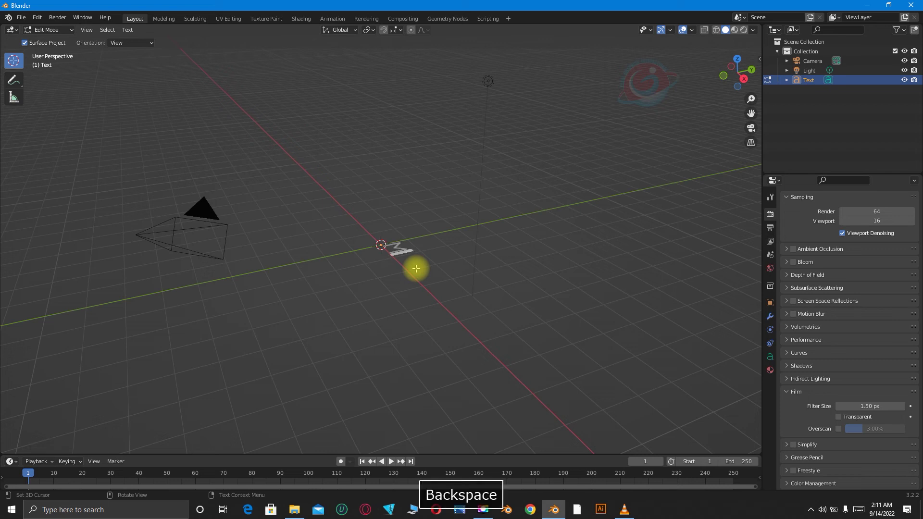
# Enter "Architect" followed by the person's name as the text, and return to Object Mode
pyautogui.write('A')
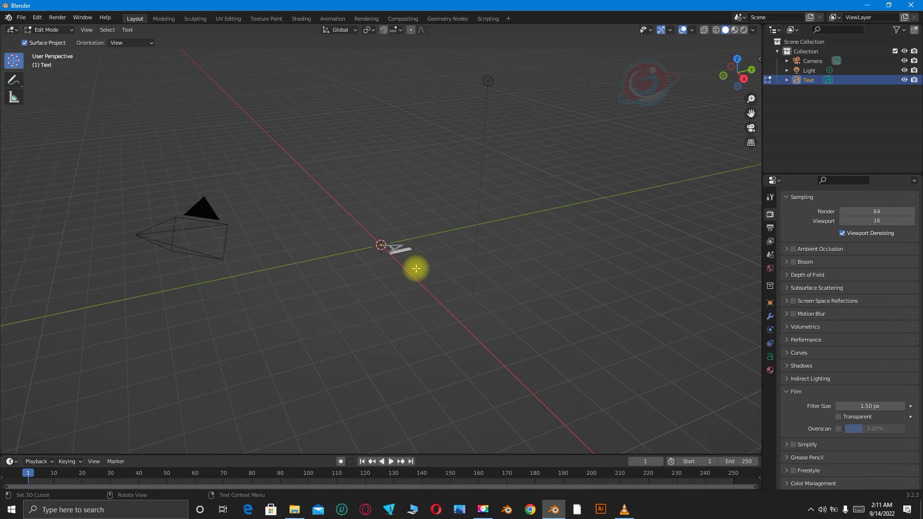
pyautogui.press('capslock')
pyautogui.write('C')
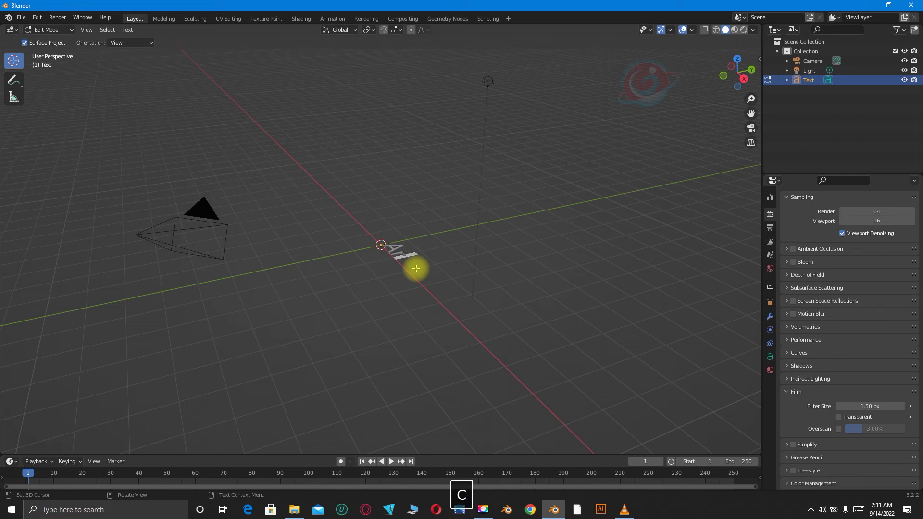
pyautogui.write('chitect')
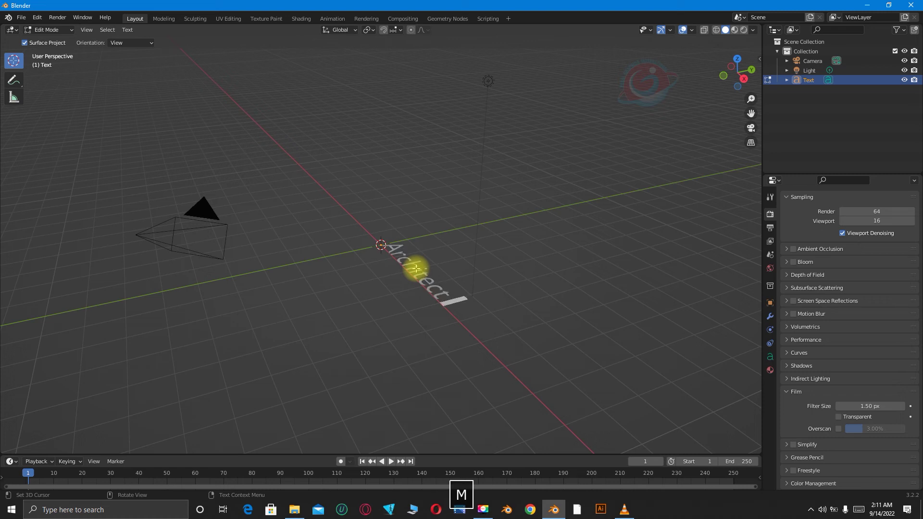
pyautogui.write(' Mai')
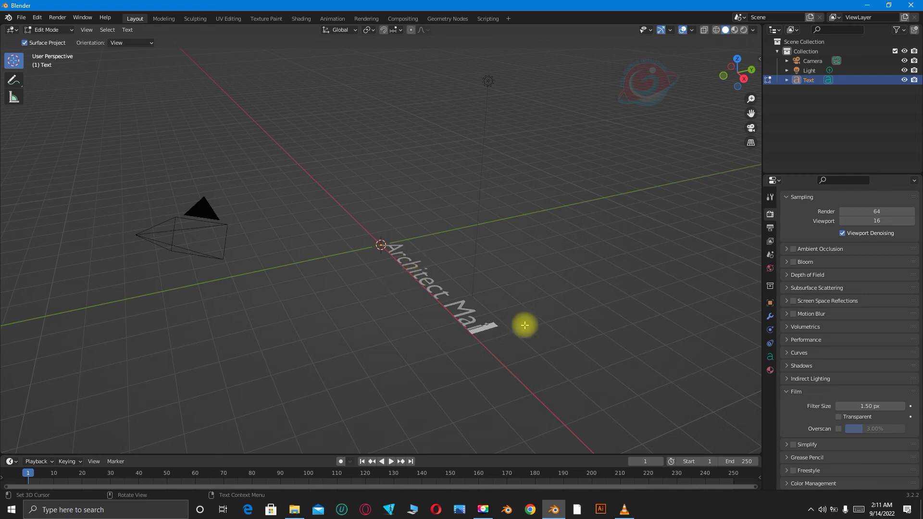
pyautogui.press('Tab')
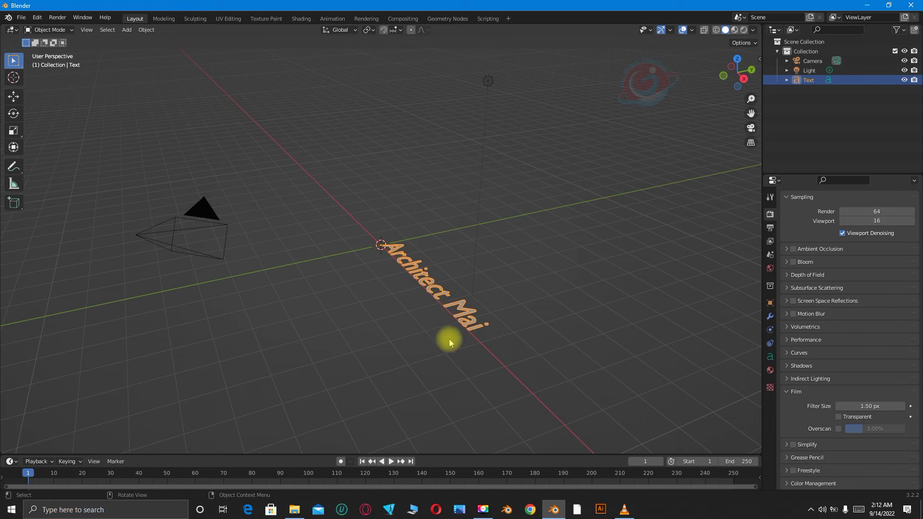
# Rotate the text object 90° about the global X axis so it stands upright
pyautogui.press('r')
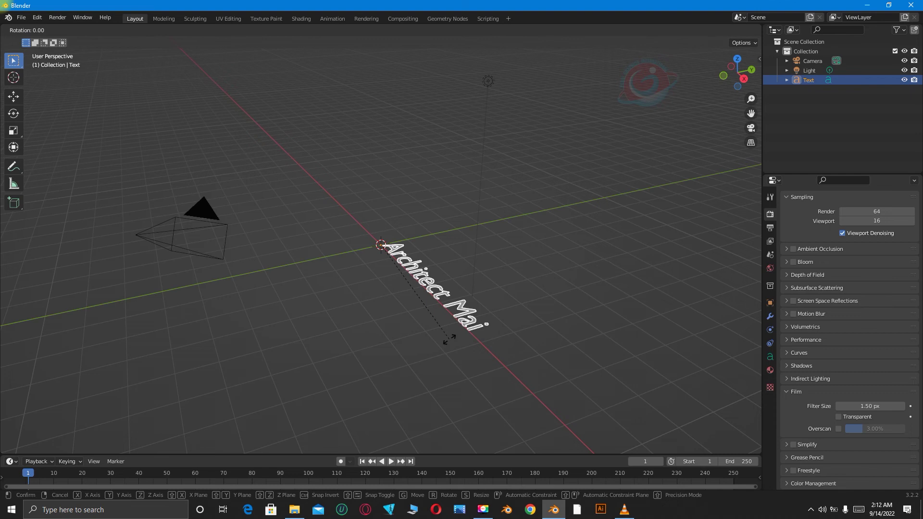
pyautogui.press('x')
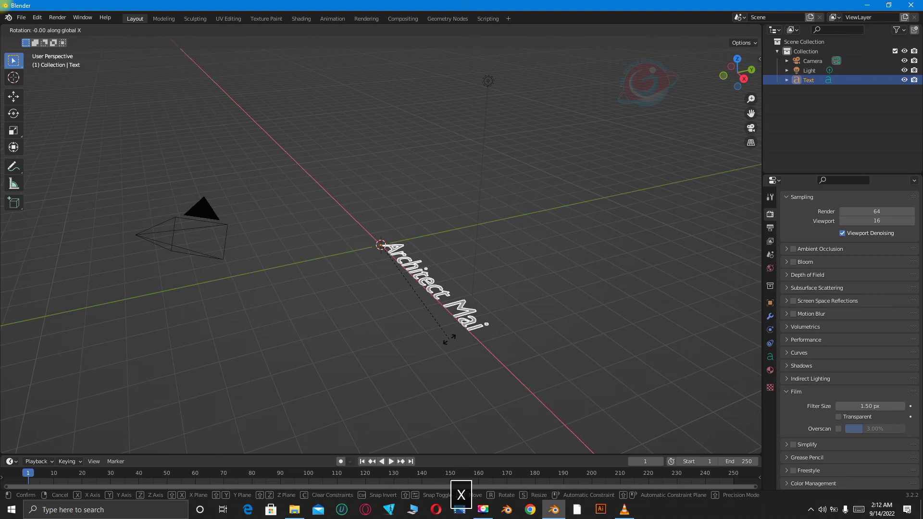
pyautogui.write('90')
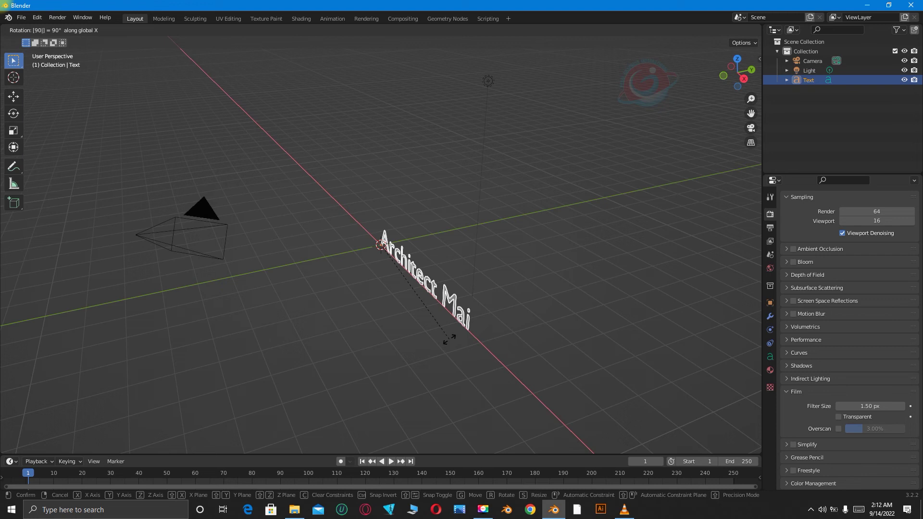
pyautogui.click(447, 336)
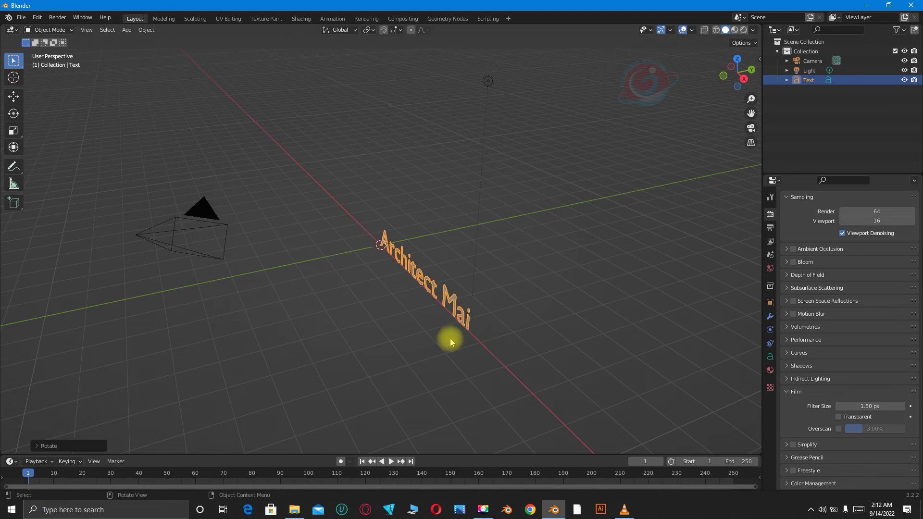
# Set the text geometry's Extrude to 0.04 m
pyautogui.click(769, 357)
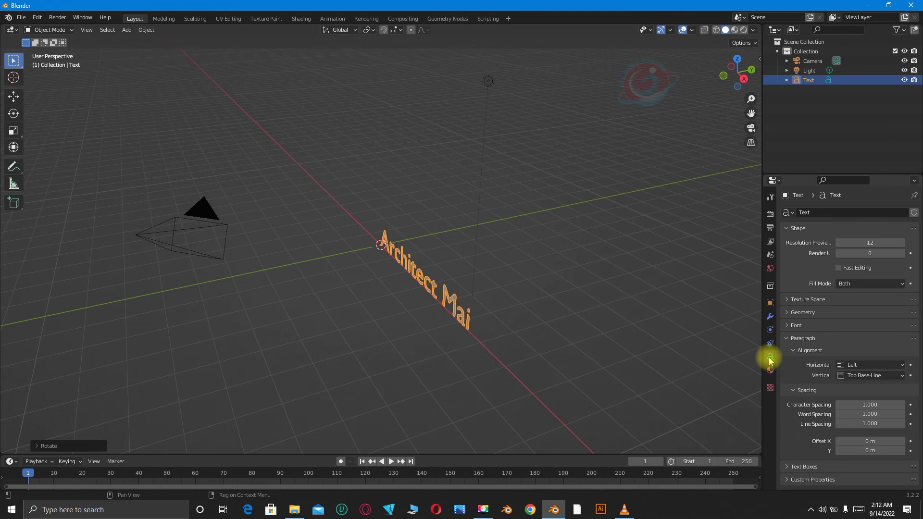
pyautogui.click(789, 313)
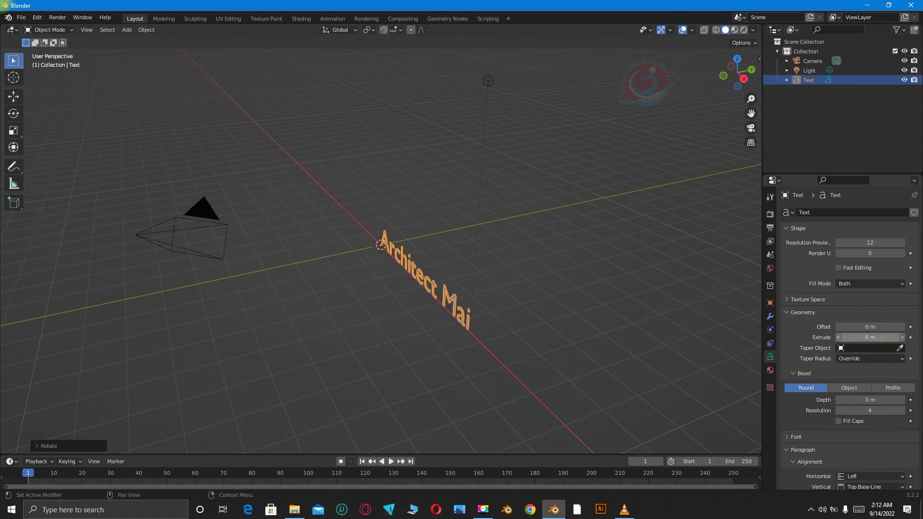
pyautogui.click(869, 337)
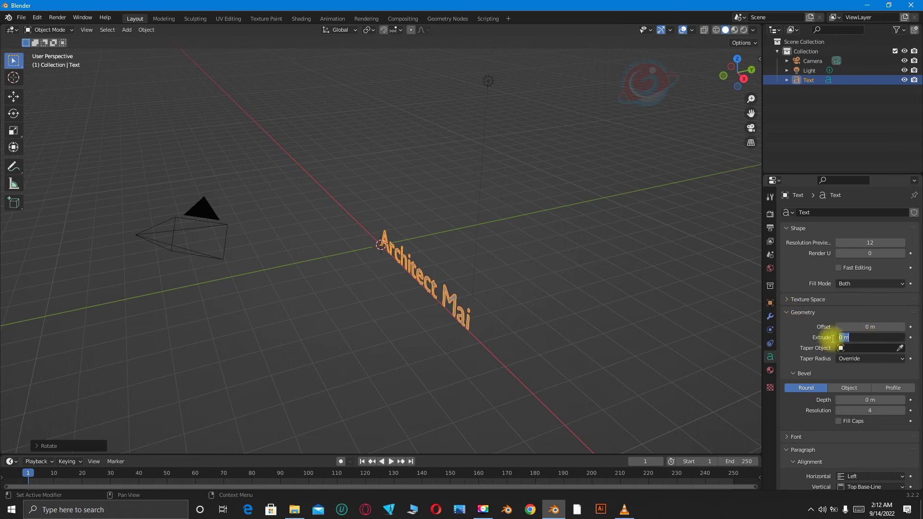
pyautogui.write('0.')
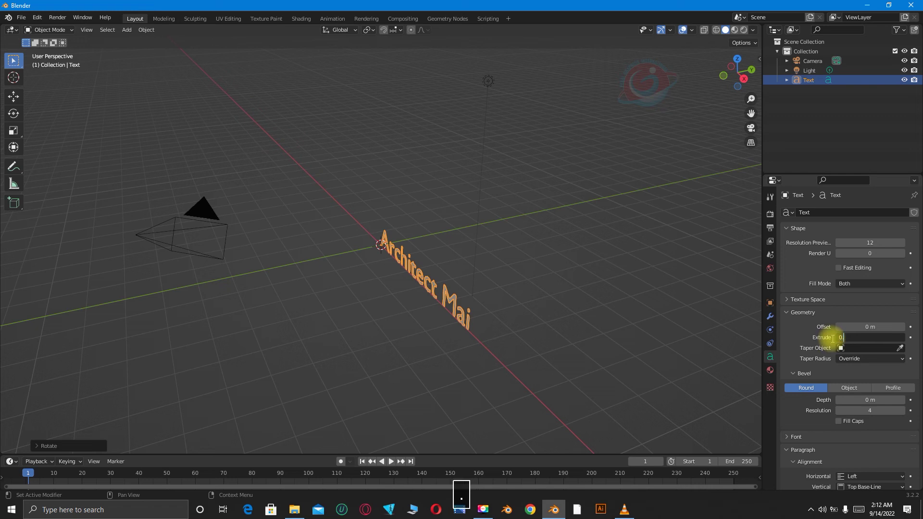
pyautogui.write('04')
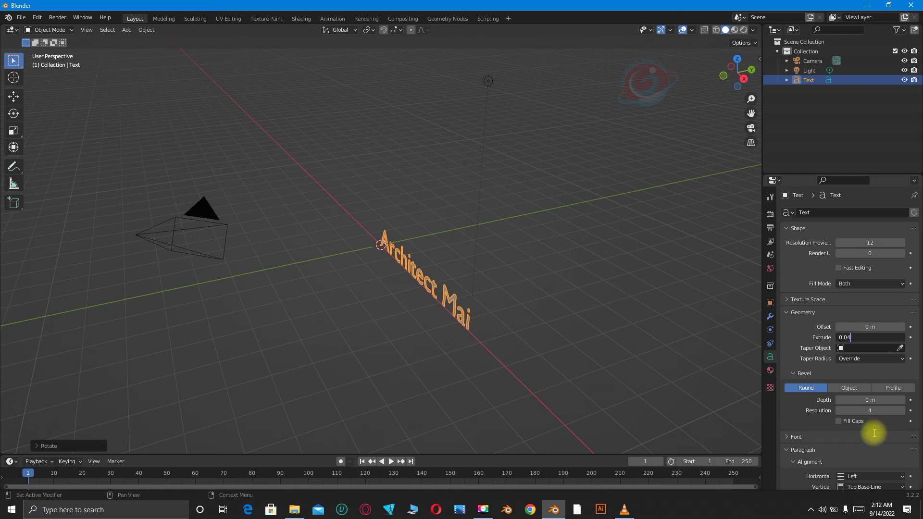
pyautogui.click(869, 400)
# Set the text's round bevel Depth to 0.01 m
pyautogui.click(872, 401)
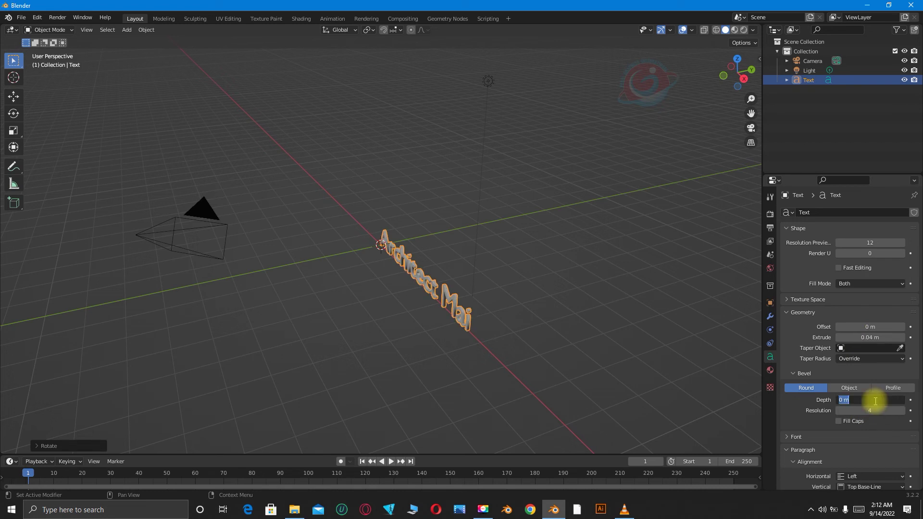
pyautogui.write('0.0')
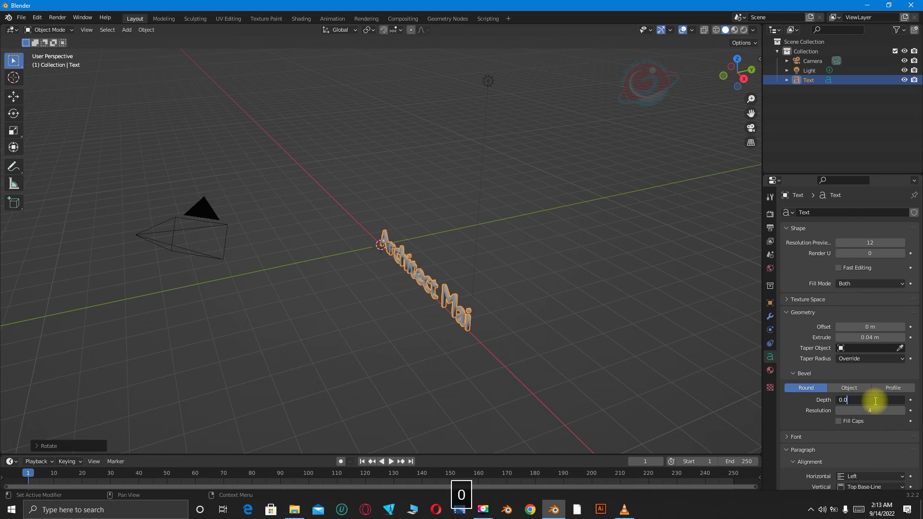
pyautogui.write('1')
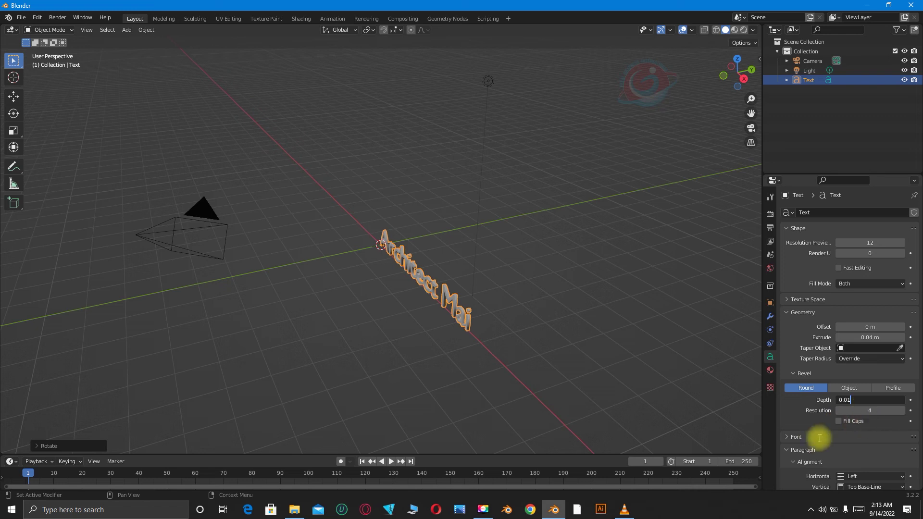
pyautogui.press('Return')
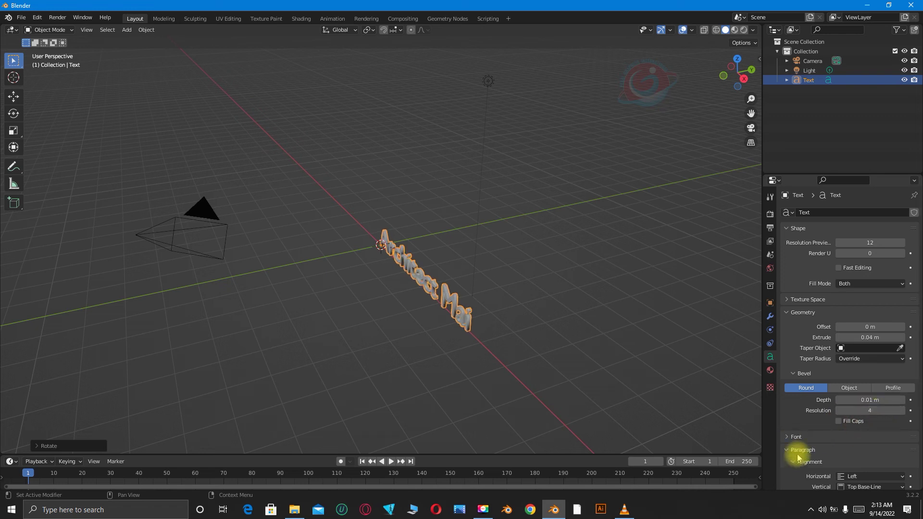
# Set the text paragraph's horizontal alignment to Center
pyautogui.scroll(-3, 799, 453)
pyautogui.scroll(-3, 798, 453)
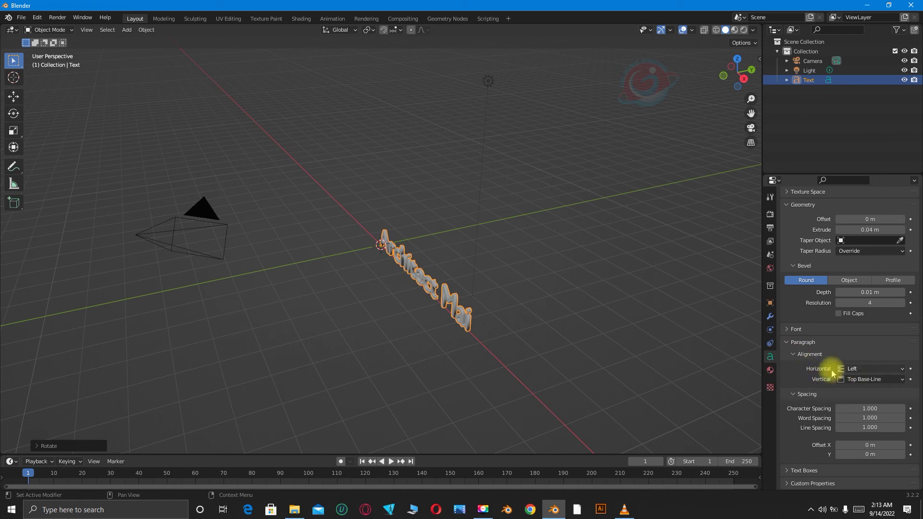
pyautogui.click(902, 372)
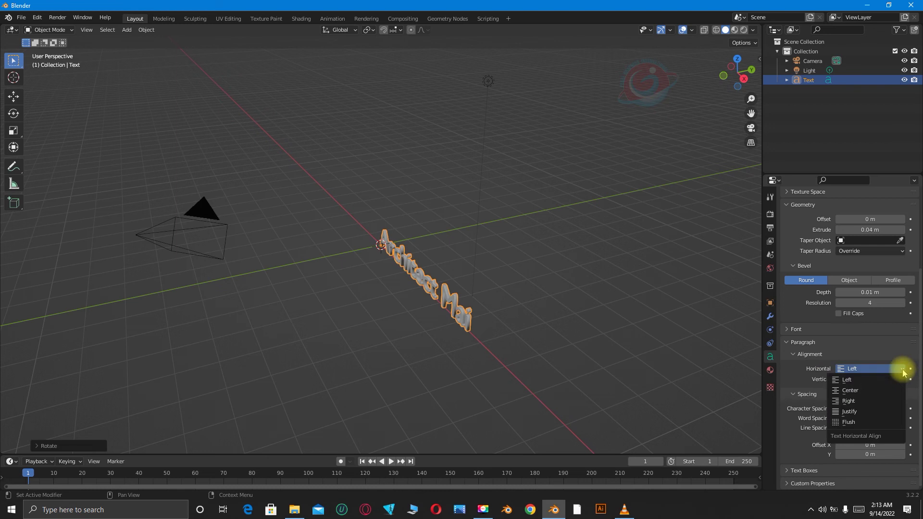
pyautogui.click(872, 390)
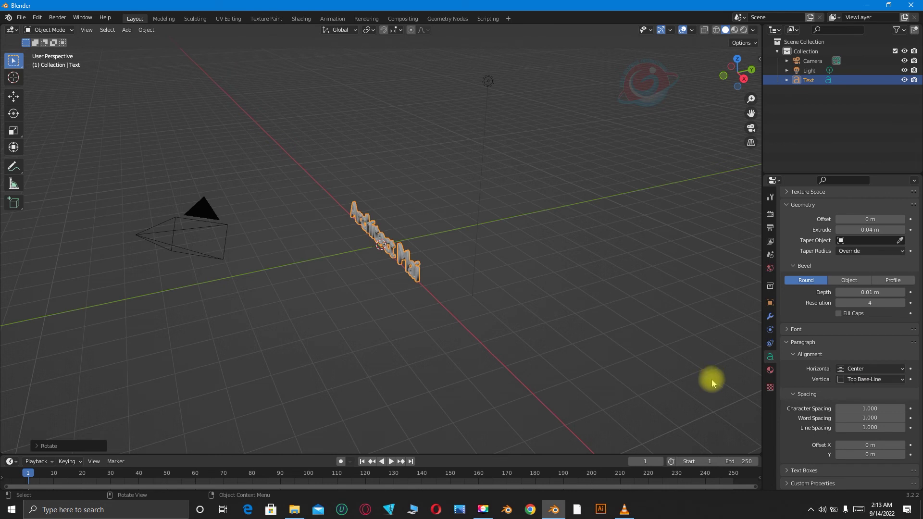
# Create a new material for the text object
pyautogui.click(769, 370)
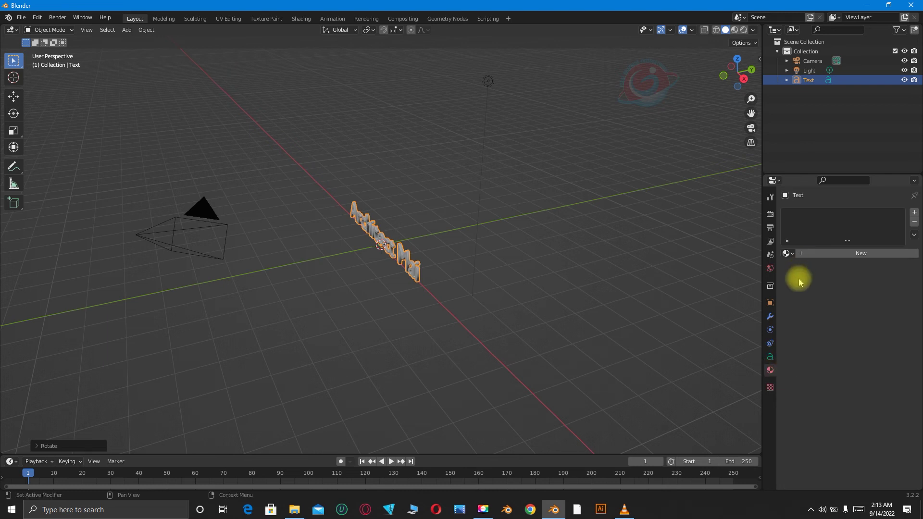
pyautogui.click(843, 253)
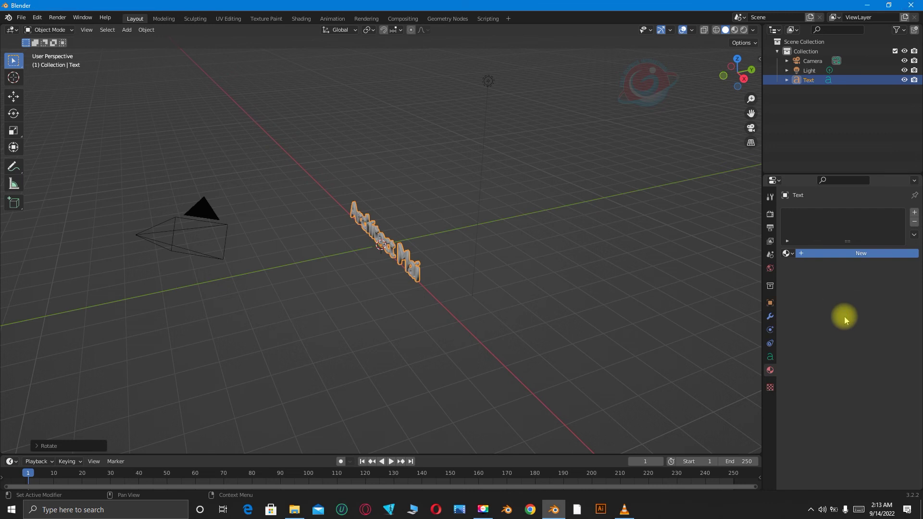
pyautogui.click(858, 254)
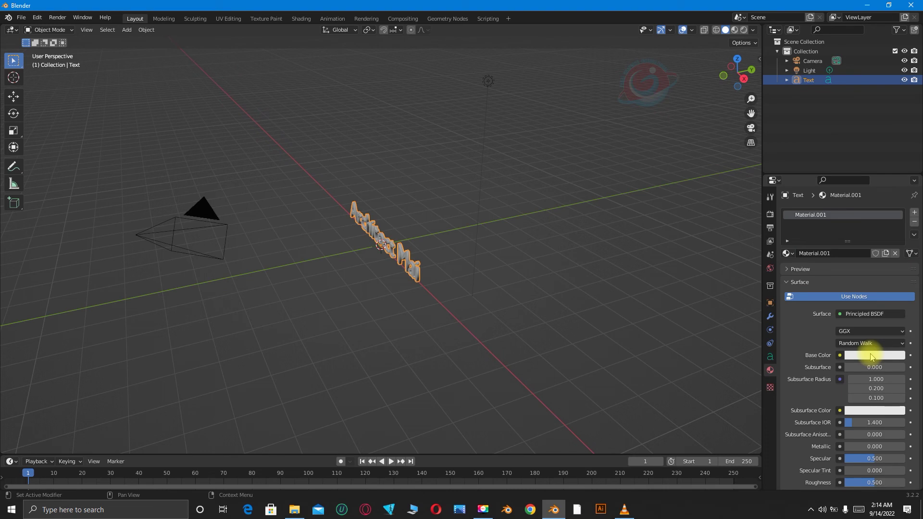
# Set the text material's base color to hex D4AF37
pyautogui.click(871, 356)
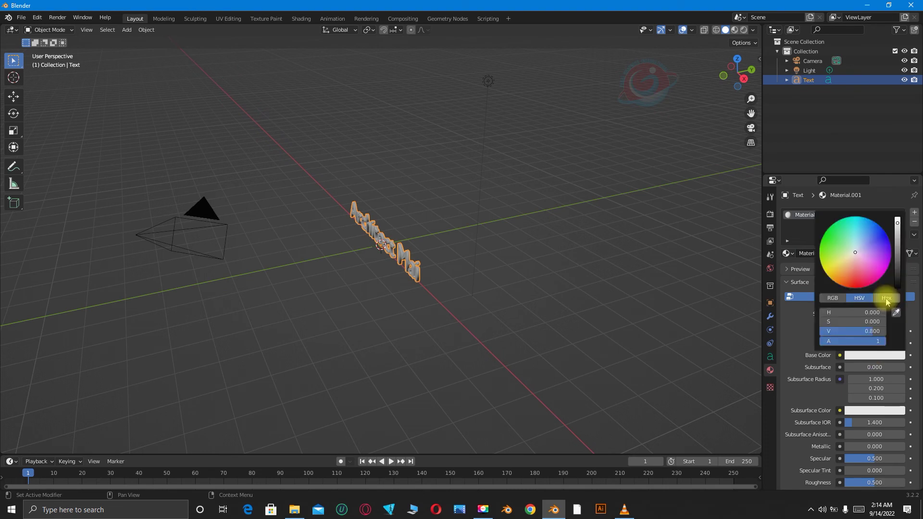
pyautogui.click(887, 298)
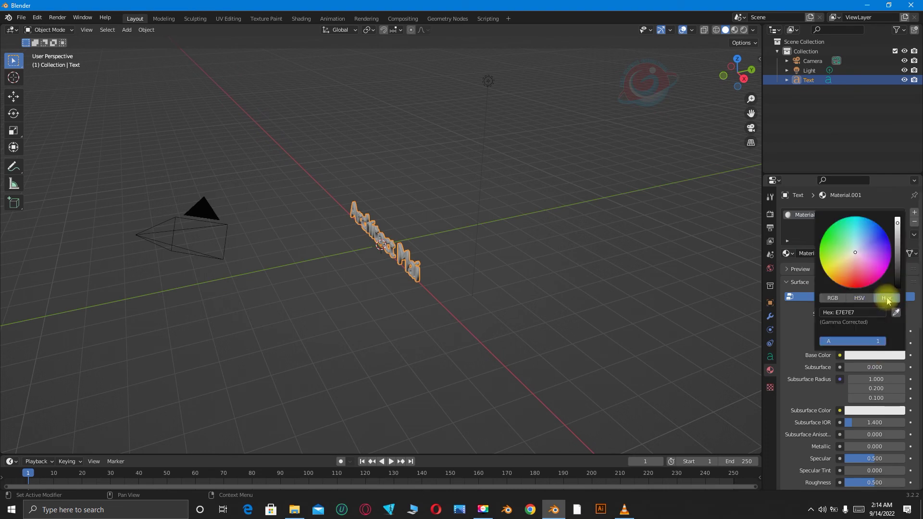
pyautogui.click(851, 313)
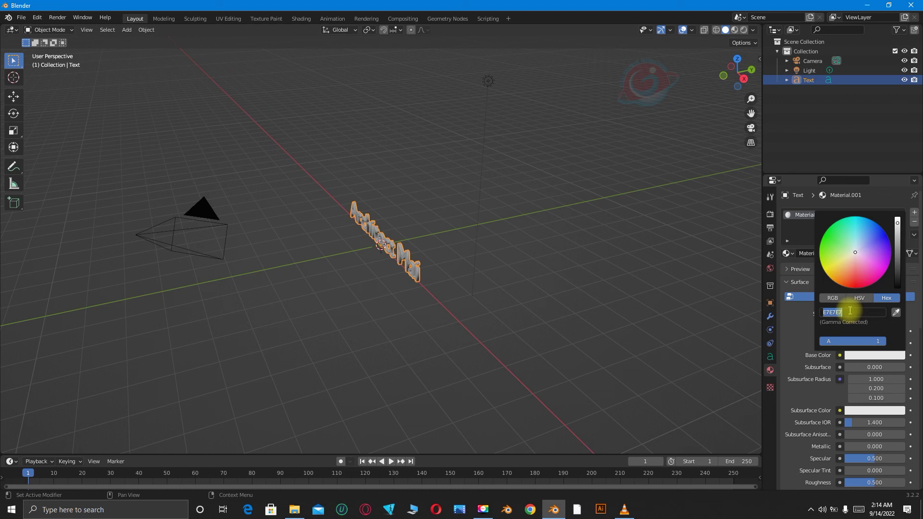
pyautogui.press('capslock')
pyautogui.write('D4')
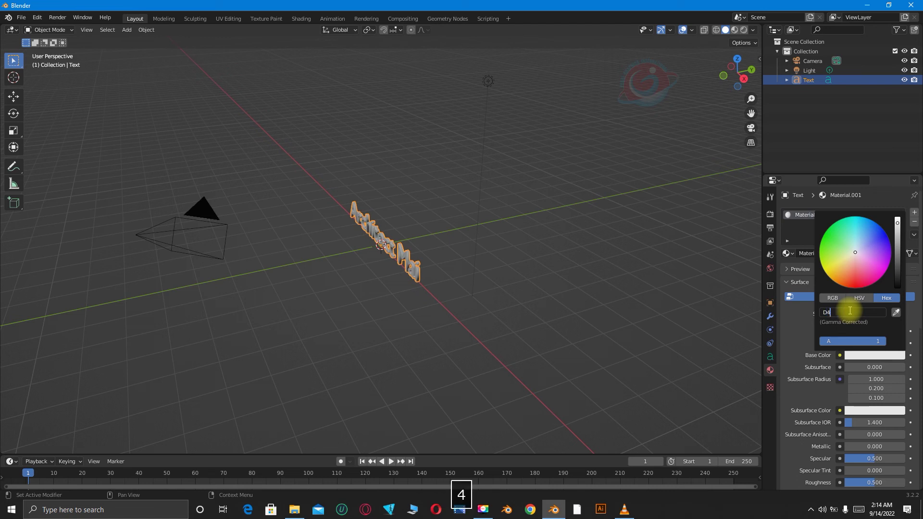
pyautogui.write('AF37')
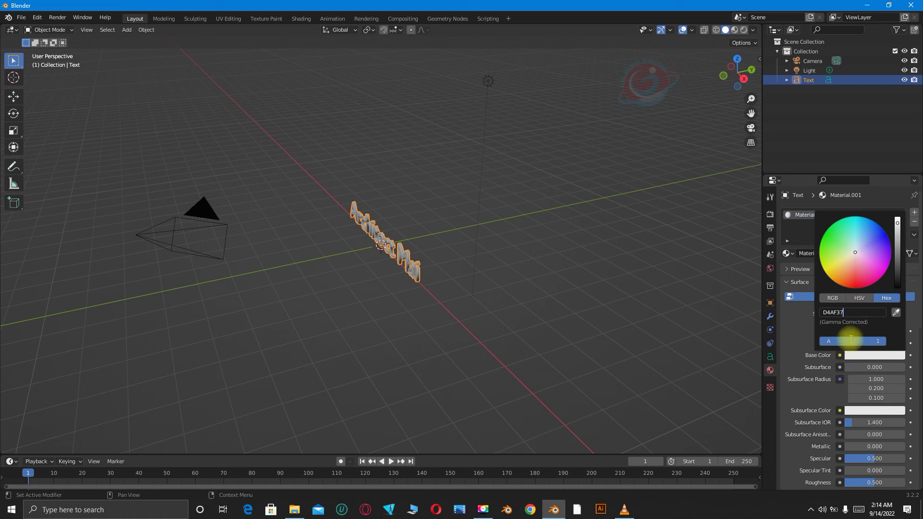
pyautogui.press('Return')
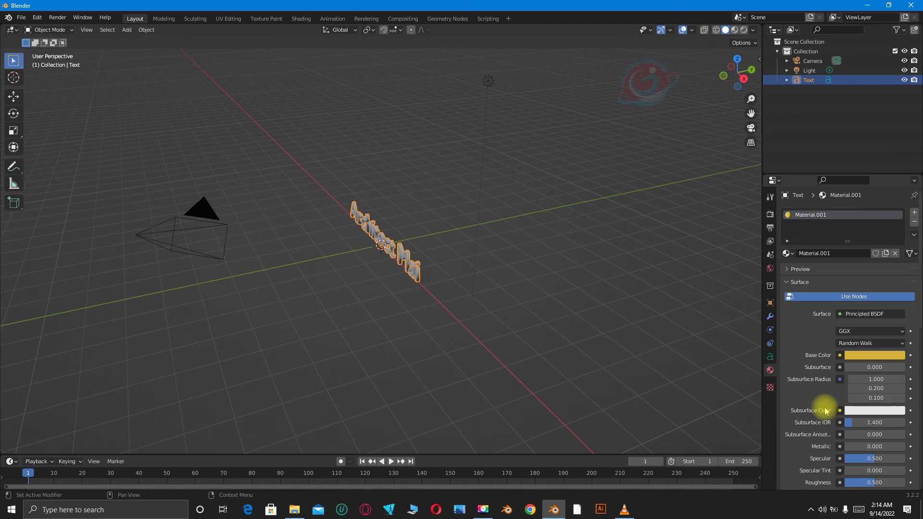
# Set the text material's Metallic to 1 and its Roughness to 0.100
pyautogui.scroll(-2, 826, 406)
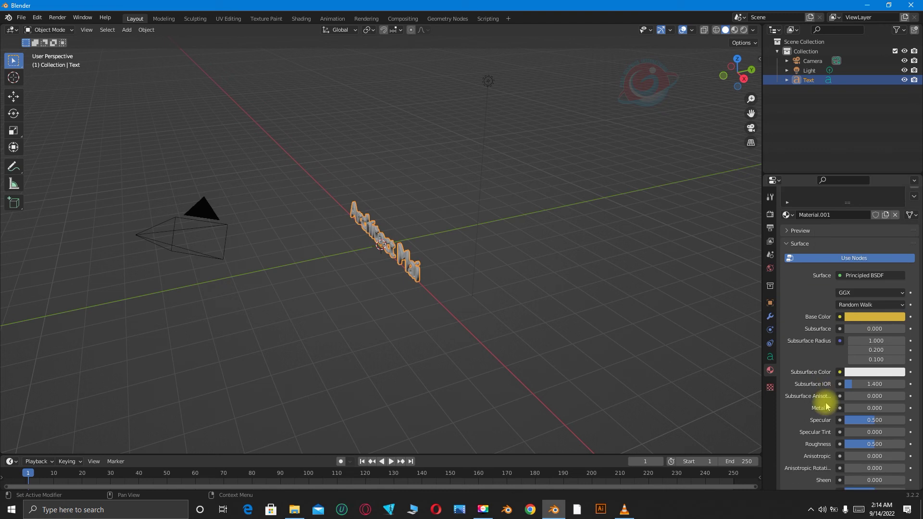
pyautogui.click(873, 408)
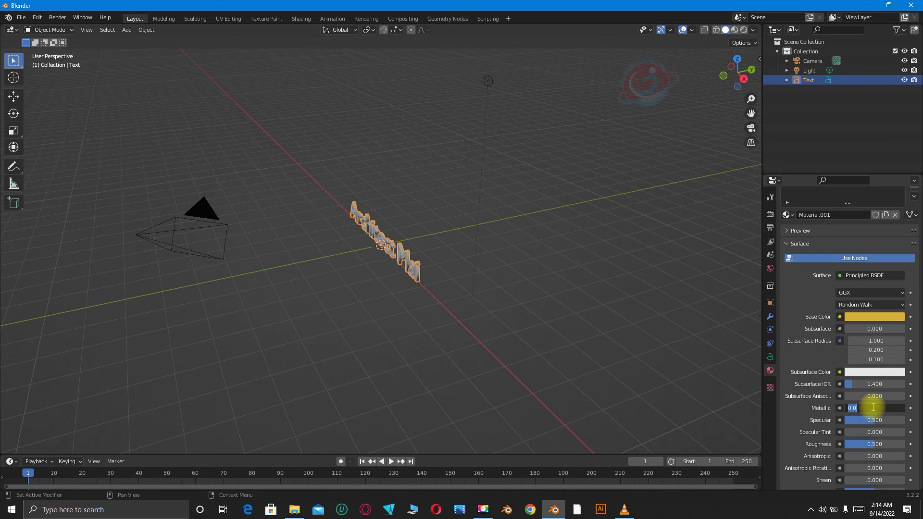
pyautogui.write('1')
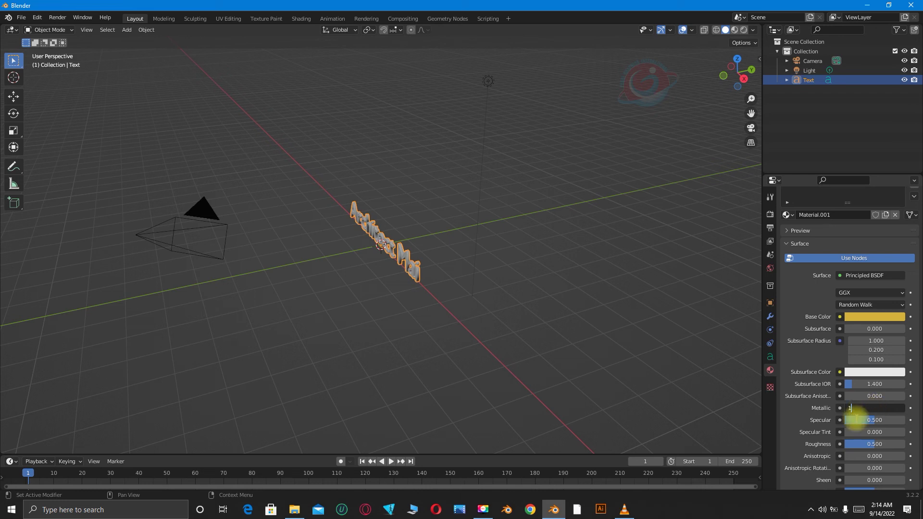
pyautogui.click(873, 445)
pyautogui.click(874, 444)
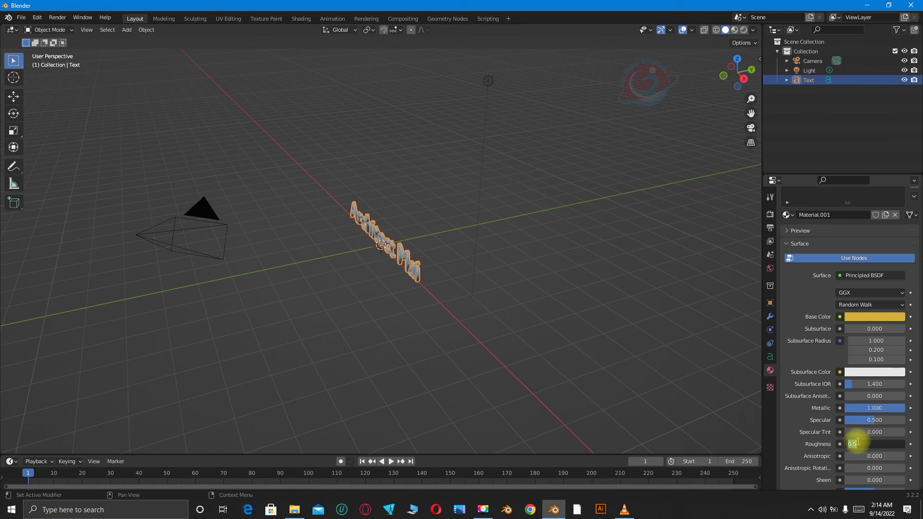
pyautogui.write('0')
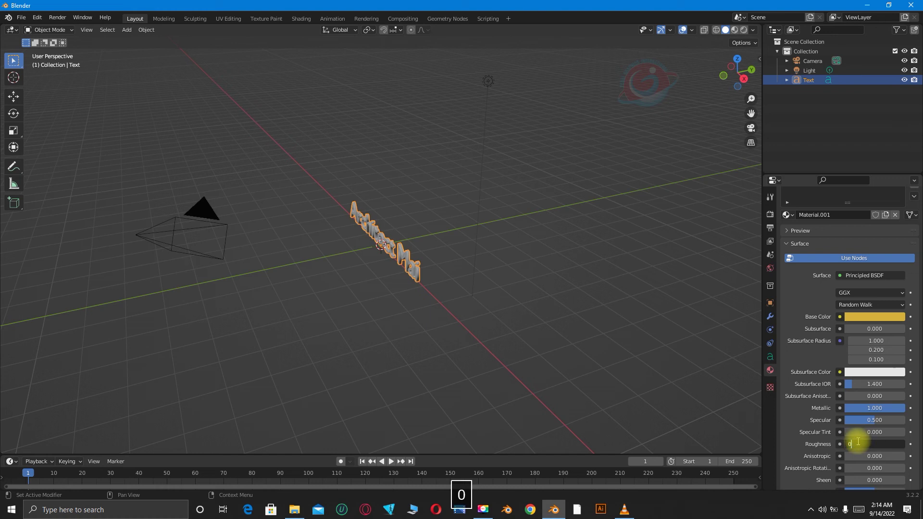
pyautogui.write('.')
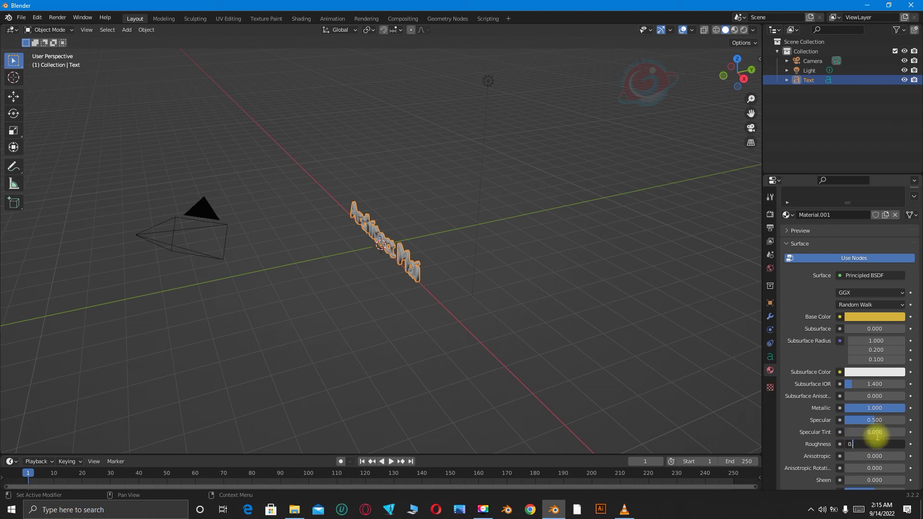
pyautogui.write('1')
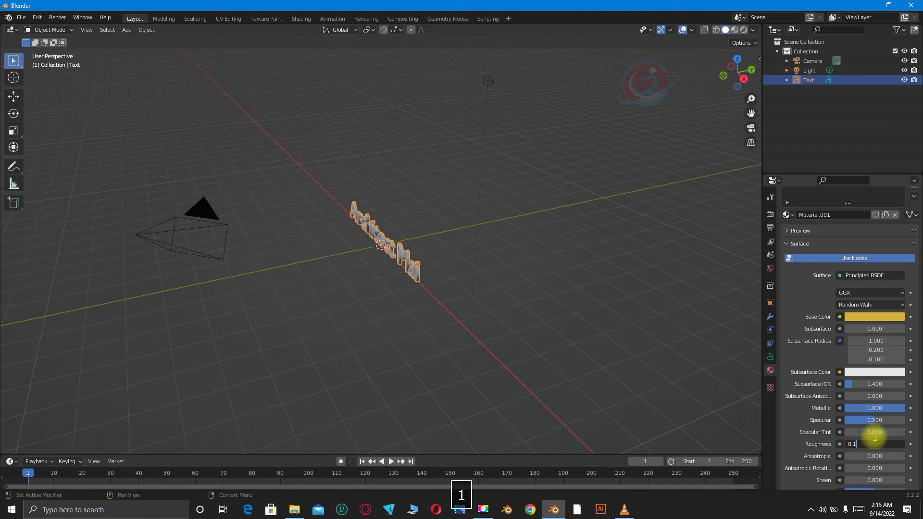
pyautogui.write('00')
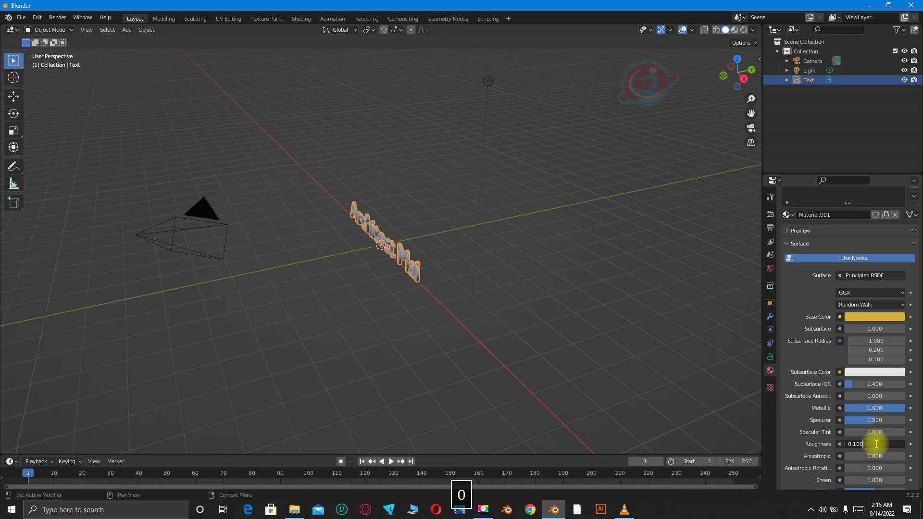
pyautogui.press('Return')
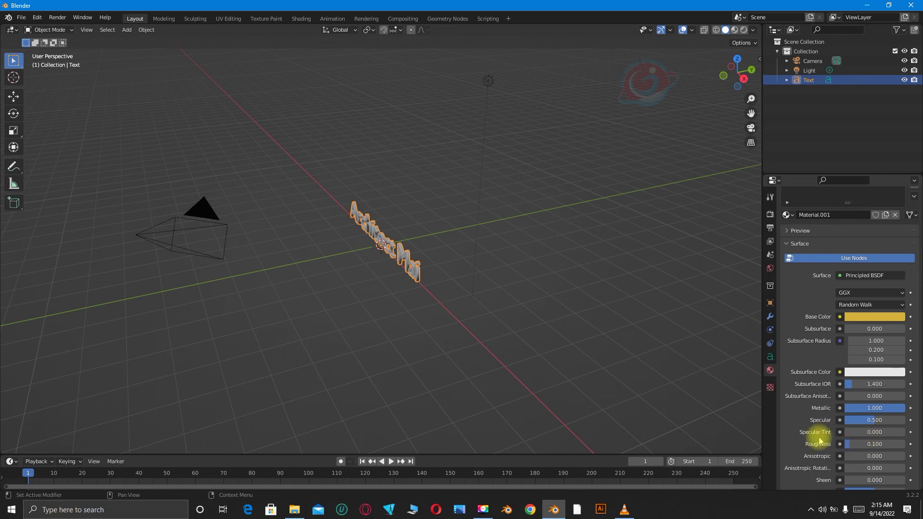
# Darken the world background color to black
pyautogui.click(770, 269)
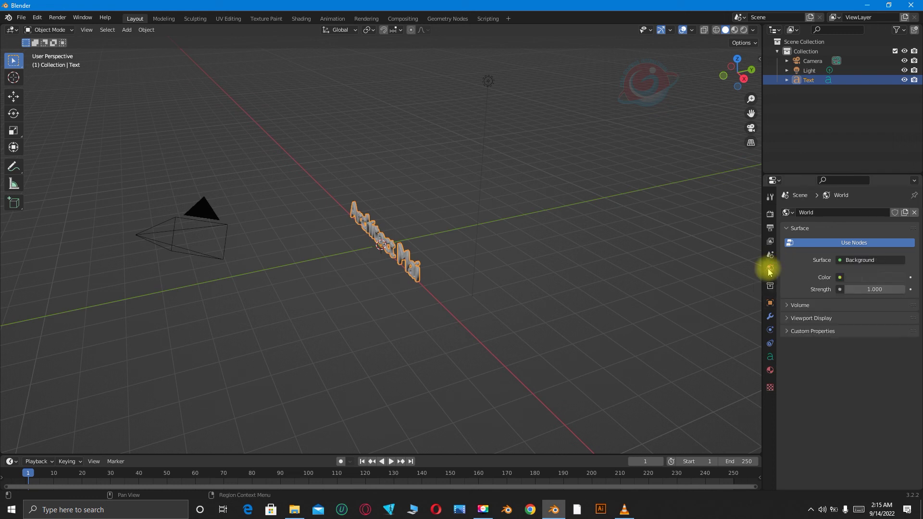
pyautogui.click(860, 278)
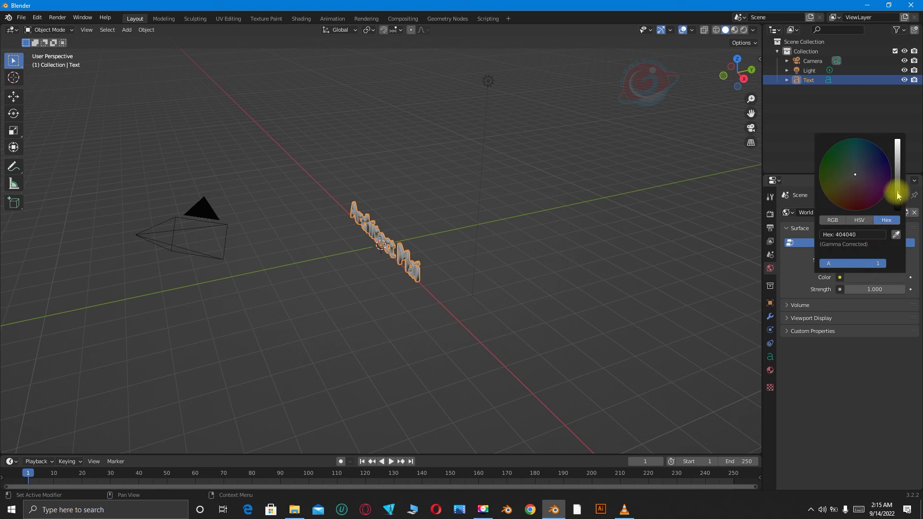
pyautogui.moveTo(897, 196); pyautogui.dragTo(898, 211)
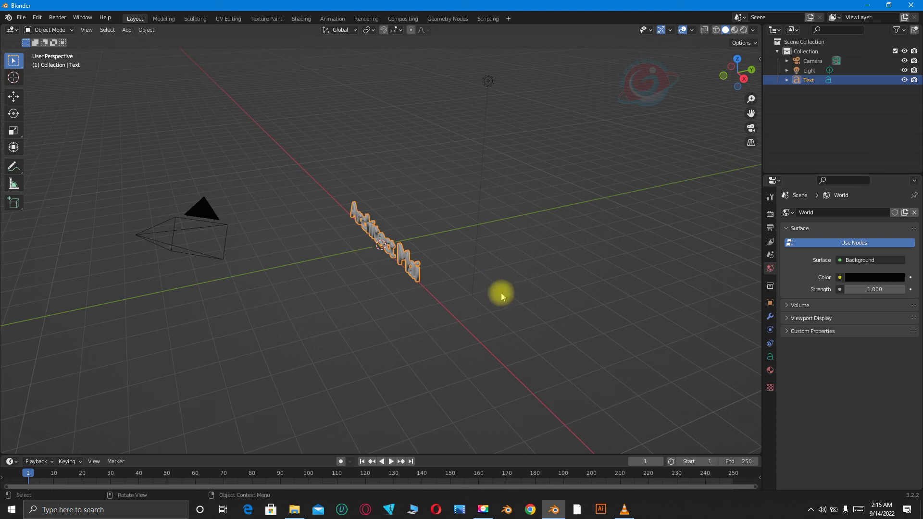
# Change the existing point light to a Sun light and set its strength to 350
pyautogui.press('KP_7')
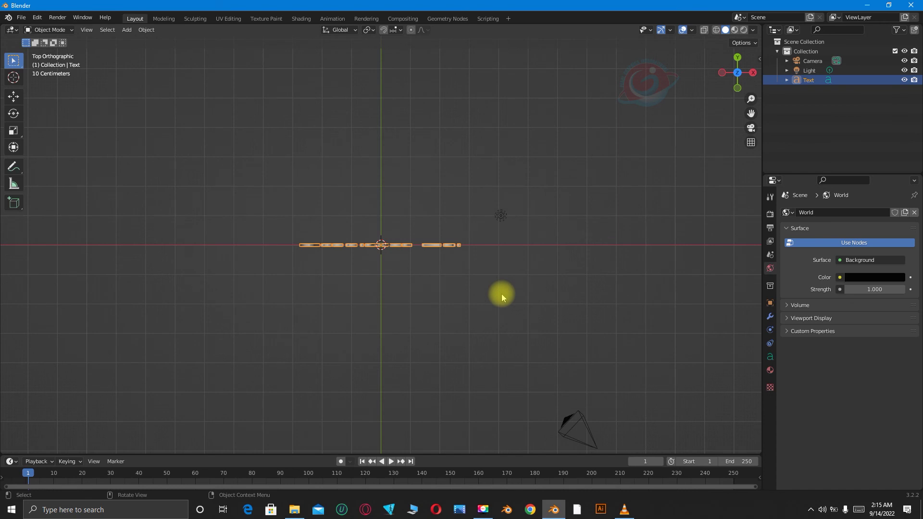
pyautogui.click(500, 218)
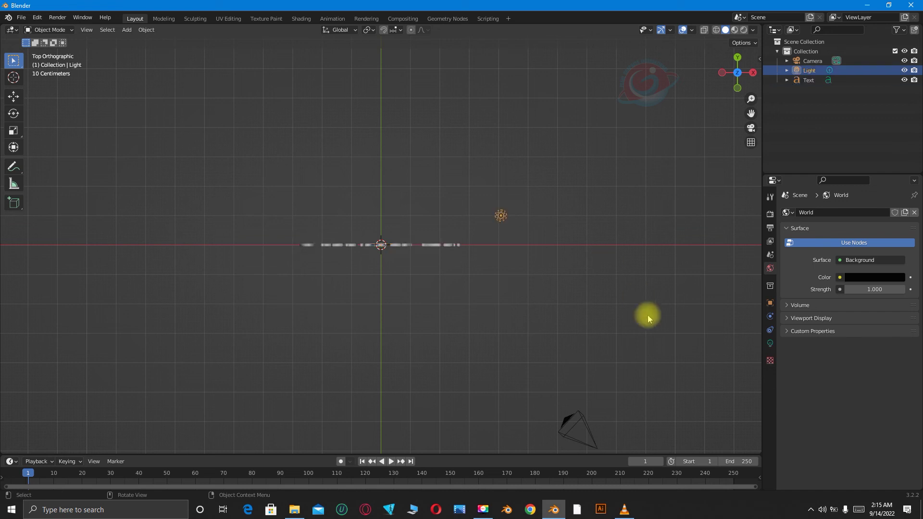
pyautogui.click(770, 344)
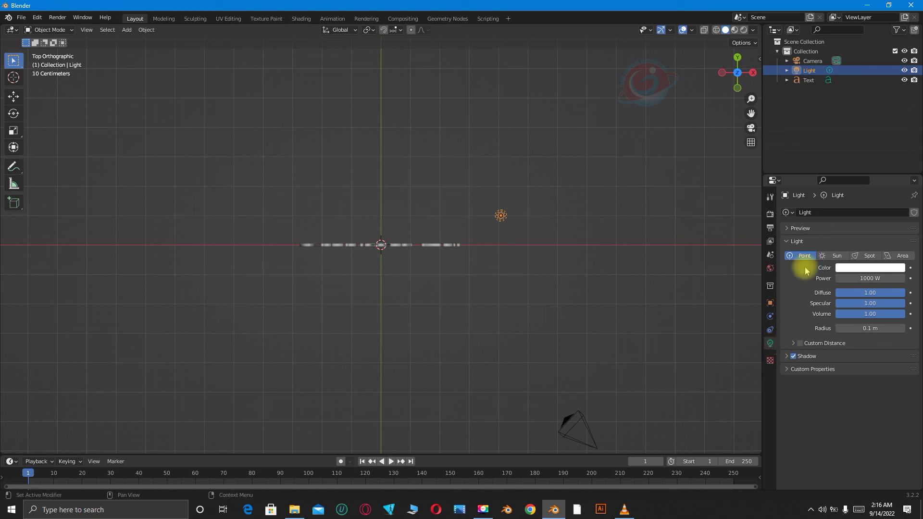
pyautogui.click(840, 257)
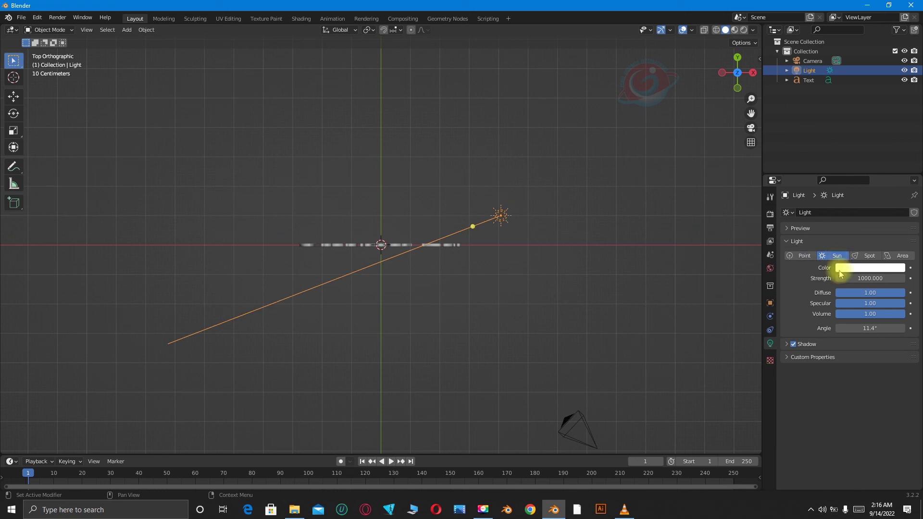
pyautogui.click(864, 278)
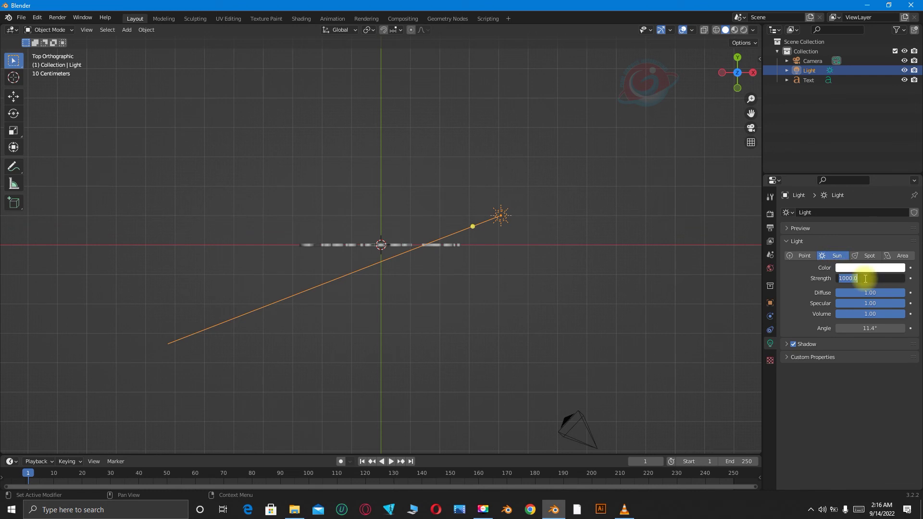
pyautogui.write('35')
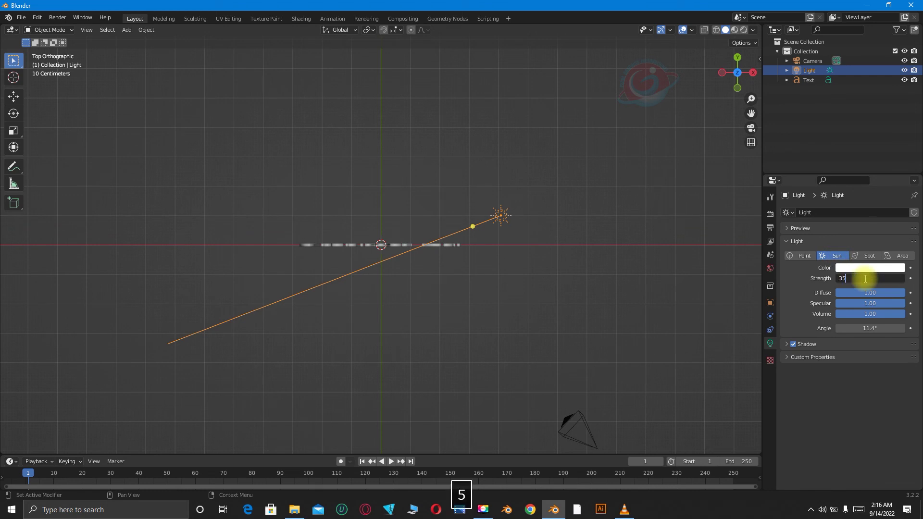
pyautogui.write('0')
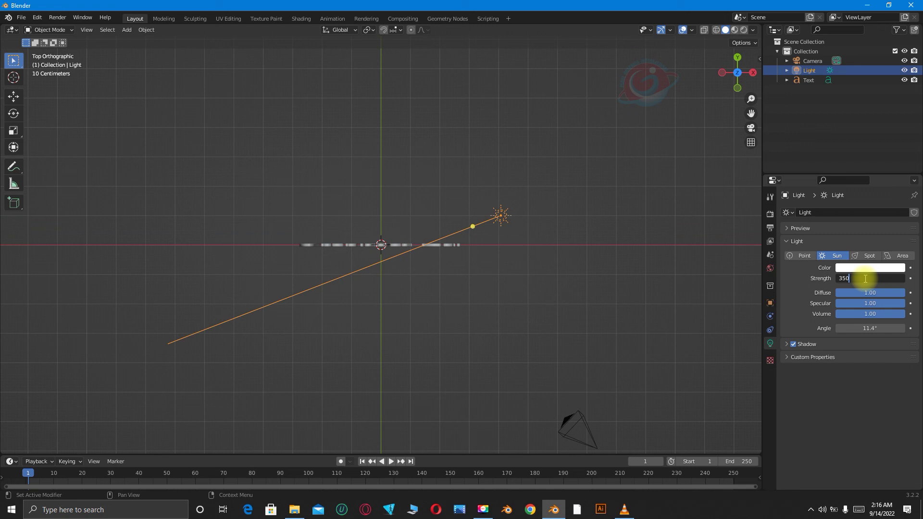
pyautogui.write('.000')
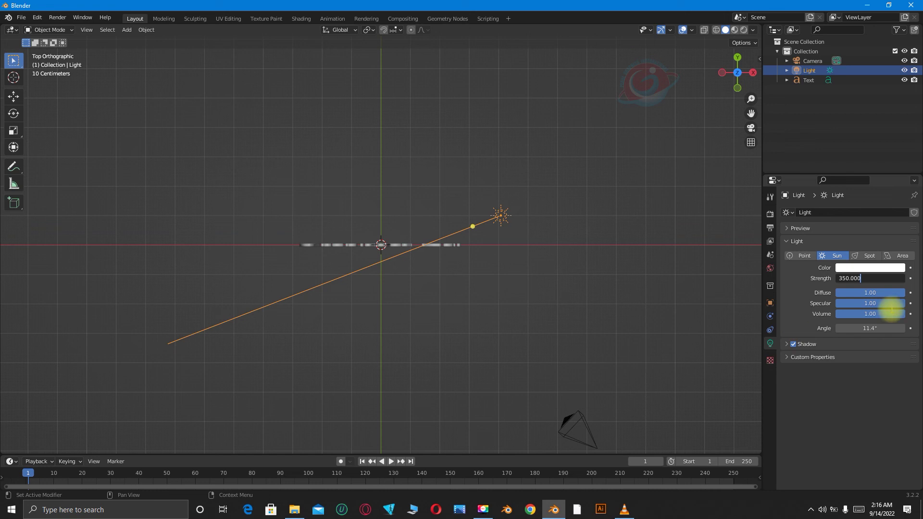
pyautogui.press('Return')
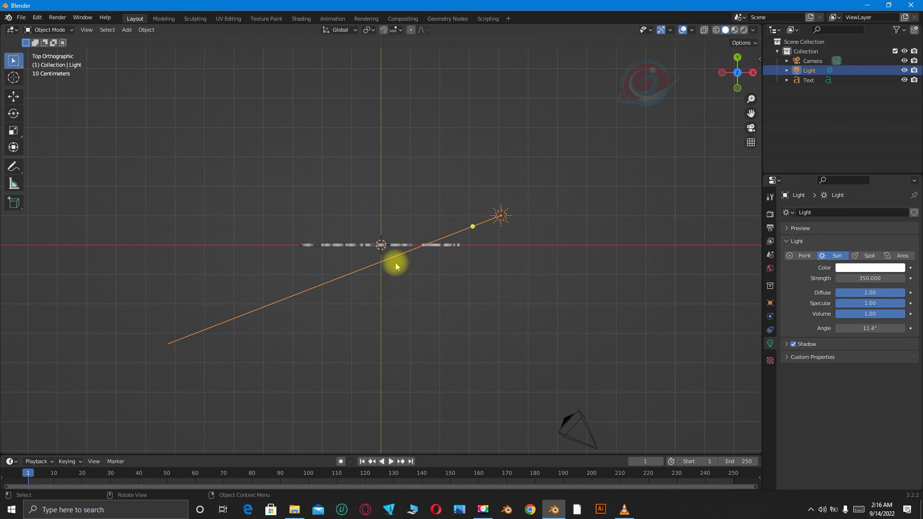
# In top view, move the sun light in front of the text, slightly toward negative X, and rotate its beam to pass through the text's centre
pyautogui.press('g')
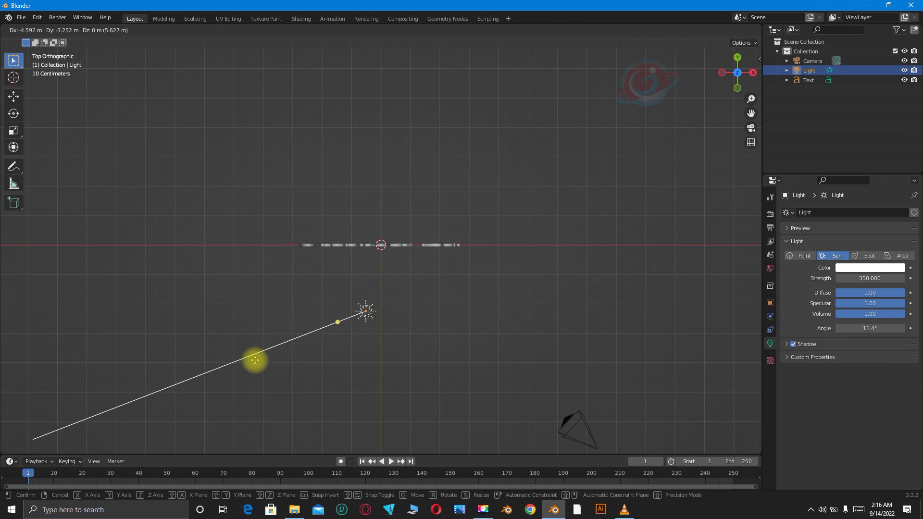
pyautogui.click(236, 381)
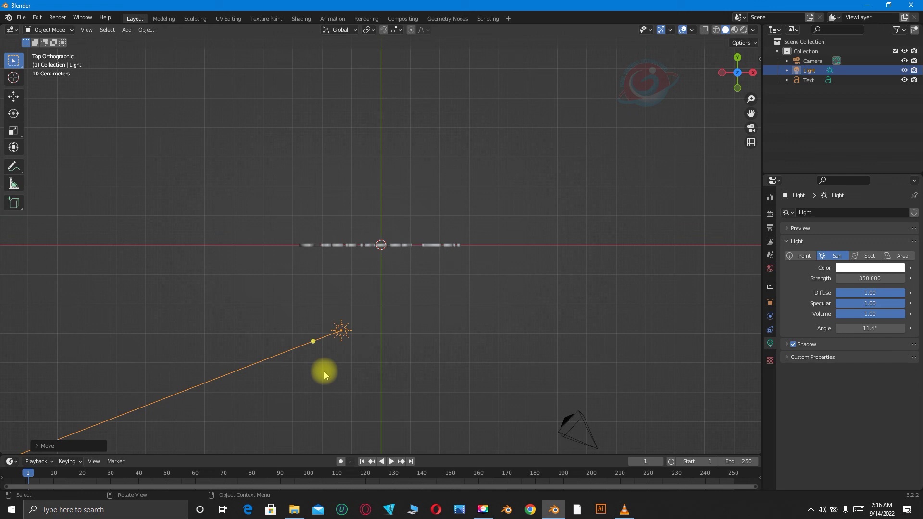
pyautogui.press('r')
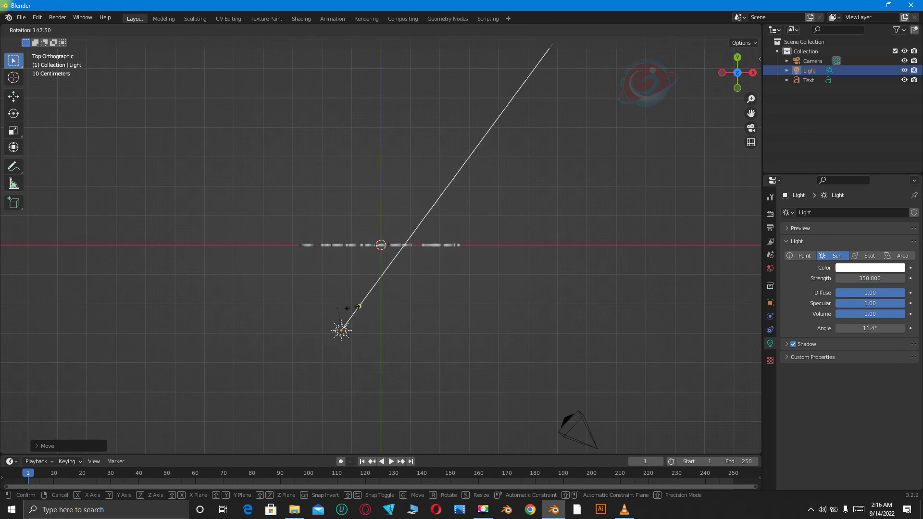
pyautogui.click(319, 274)
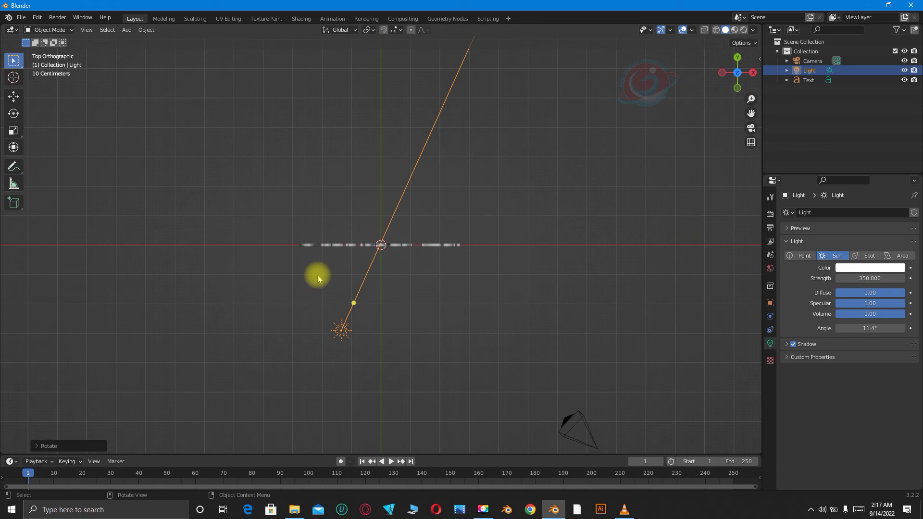
# In right view, move the sun light about 3.7 m toward negative Y and slightly down, and rotate it about 19° so its beam hits the text
pyautogui.press('KP_3')
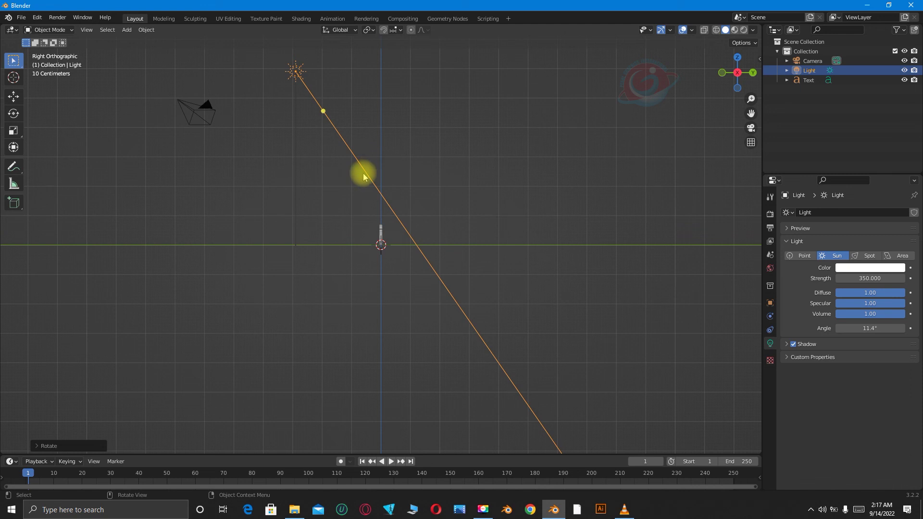
pyautogui.press('g')
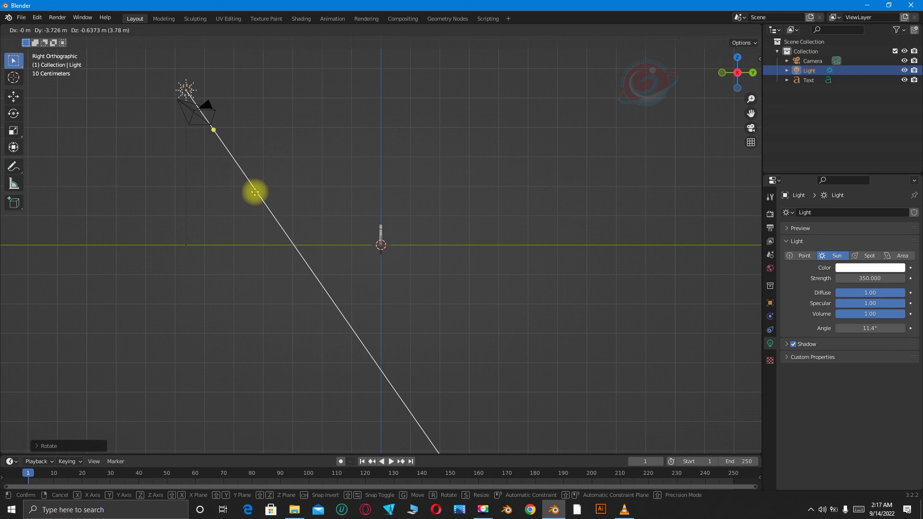
pyautogui.click(257, 192)
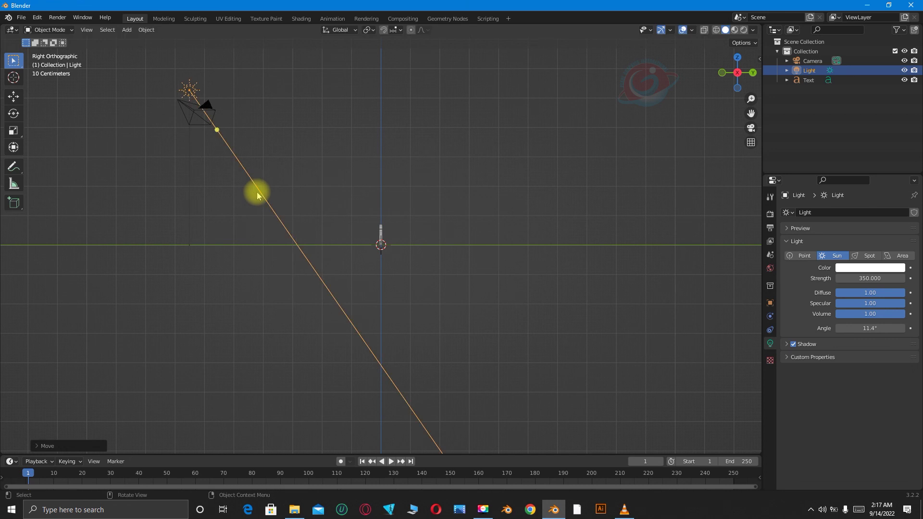
pyautogui.press('r')
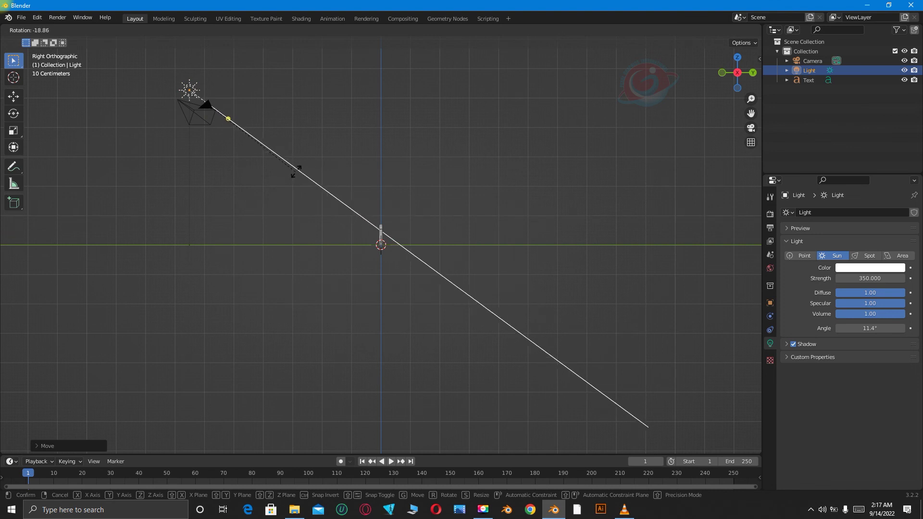
pyautogui.click(294, 174)
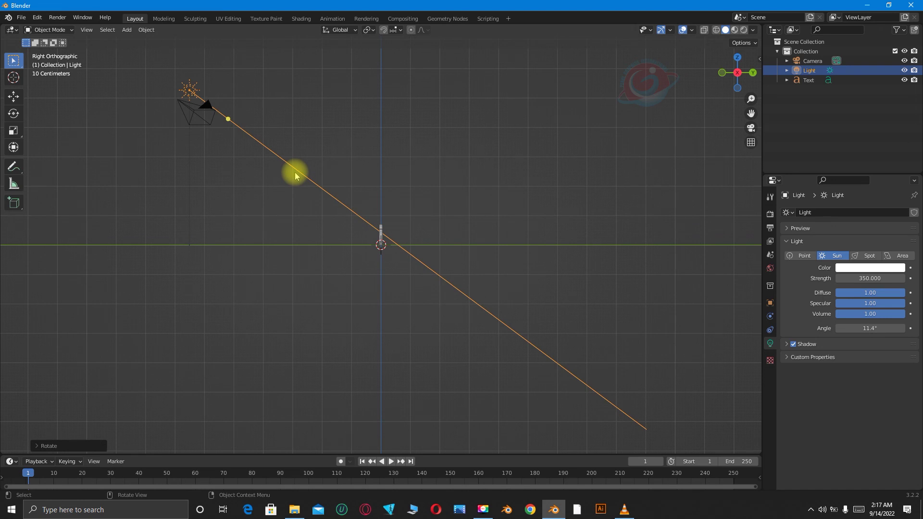
# In top view, move the sun light about 0.7 m toward negative X so its beam crosses the text's centre
pyautogui.press('KP_7')
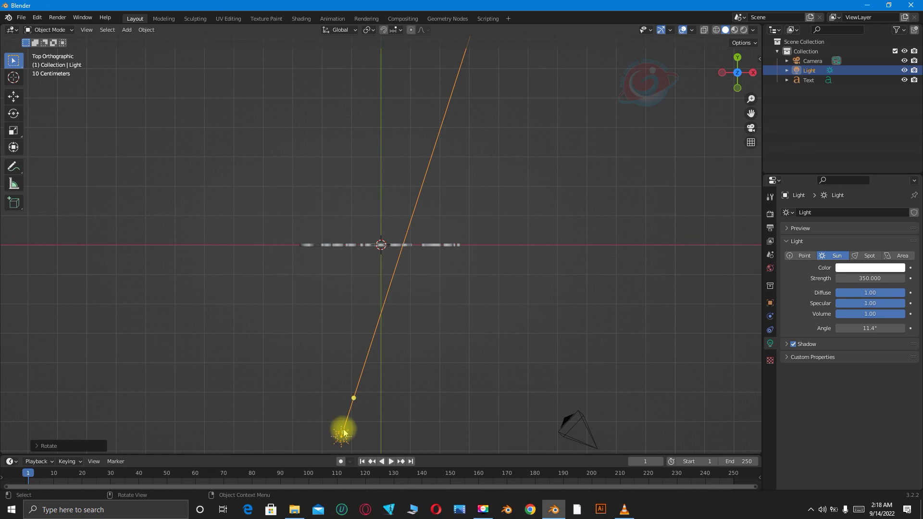
pyautogui.press('g')
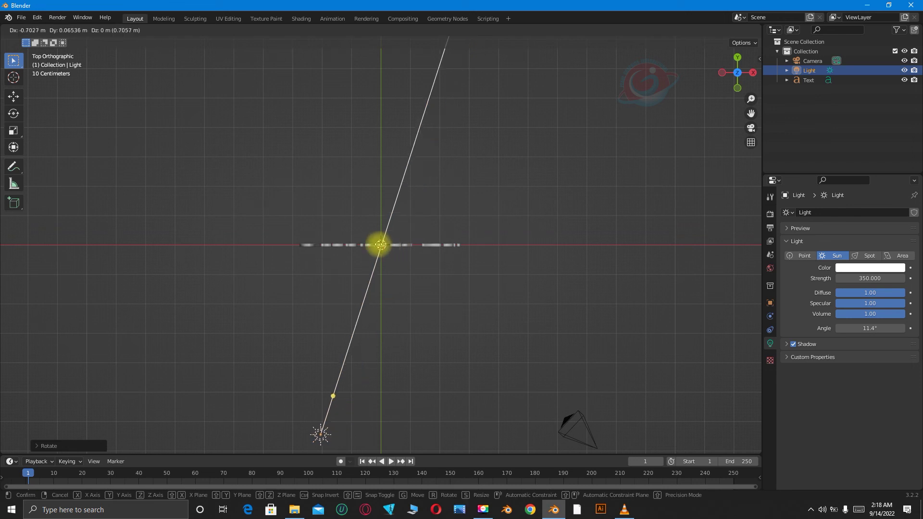
pyautogui.click(380, 245)
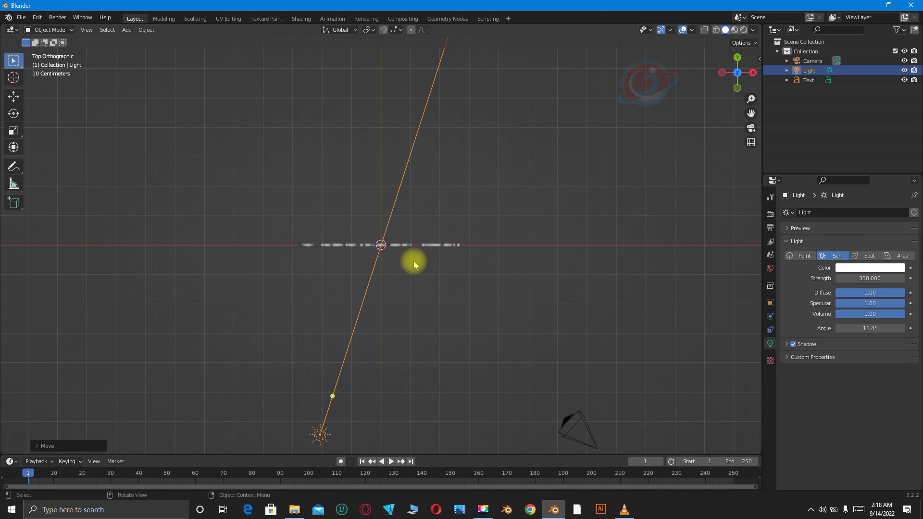
# Switch to the camera view, select the camera and enable locking the camera to the view
pyautogui.press('KP_0')
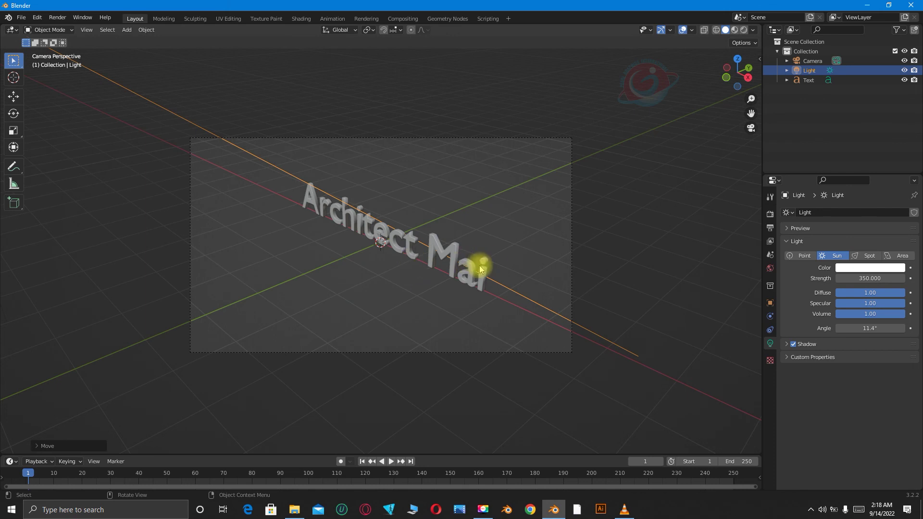
pyautogui.click(568, 265)
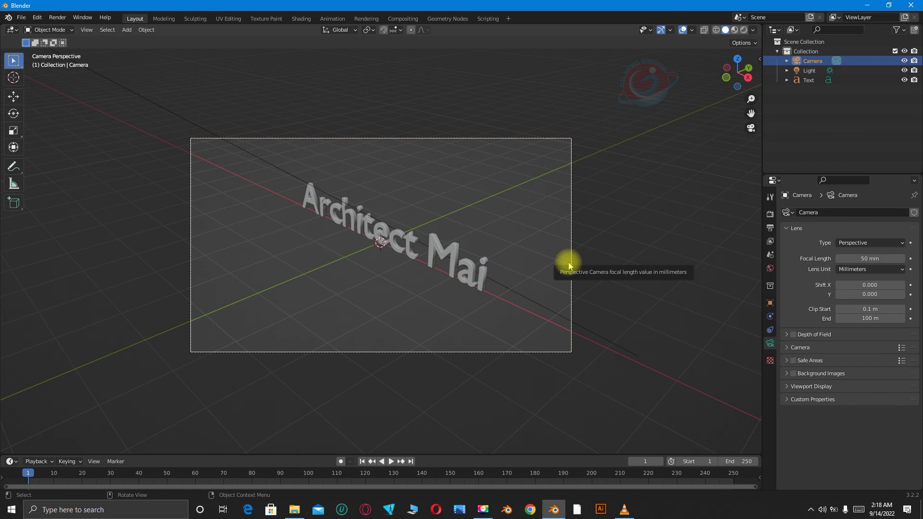
pyautogui.press('n')
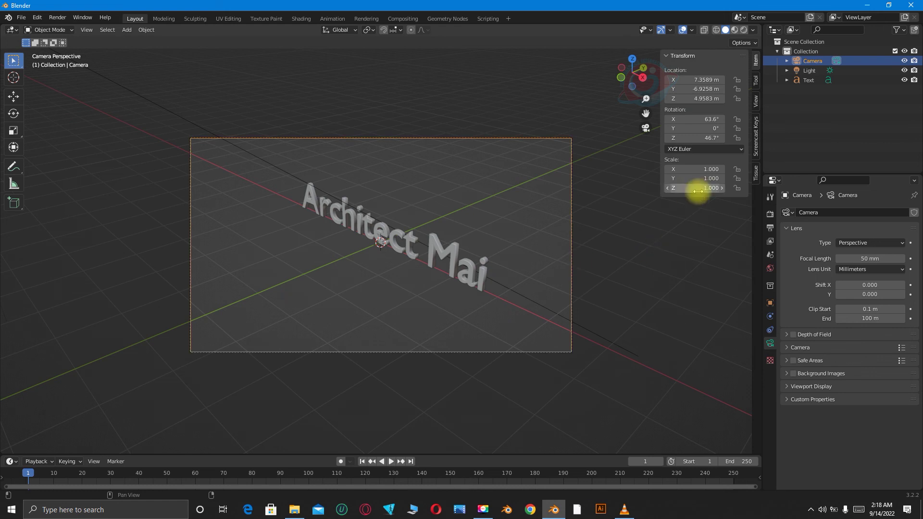
pyautogui.click(755, 102)
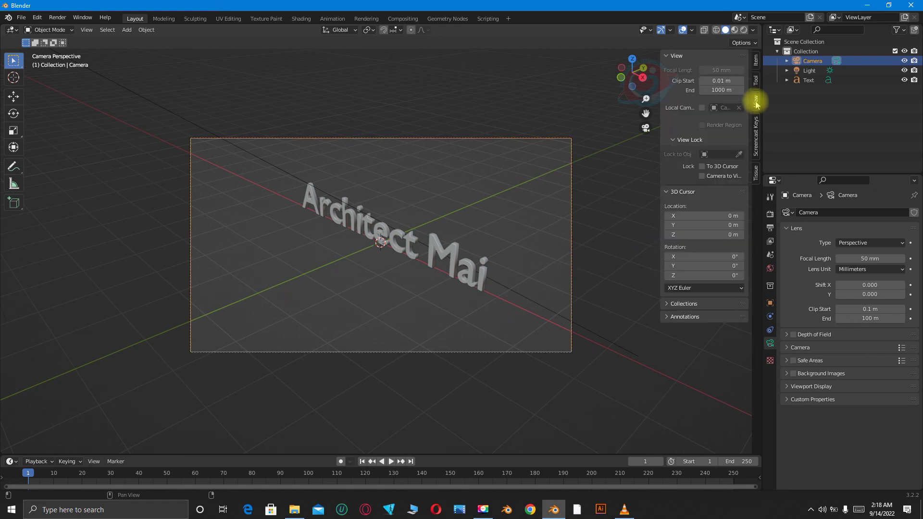
pyautogui.click(702, 177)
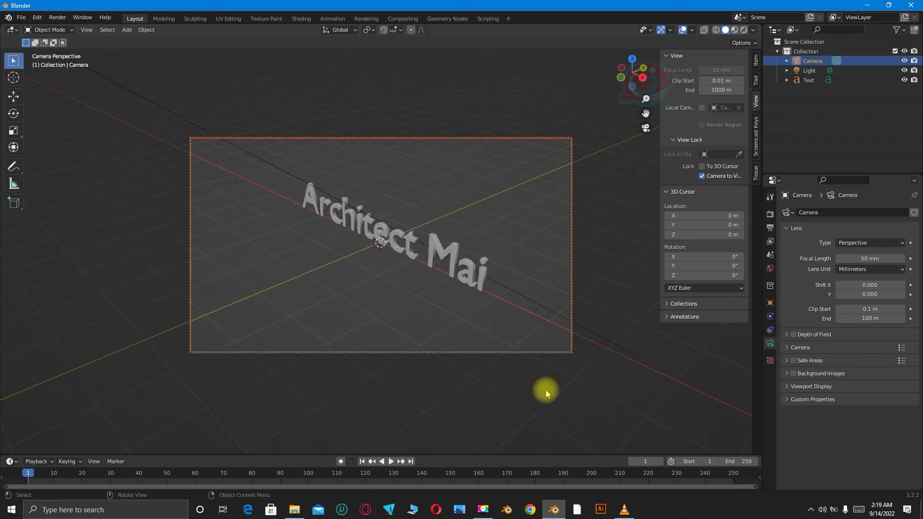
# Reframe the locked camera slightly closer to the text and at a slightly lower angle, keeping the whole text inside the frame
pyautogui.scroll(2, 546, 390)
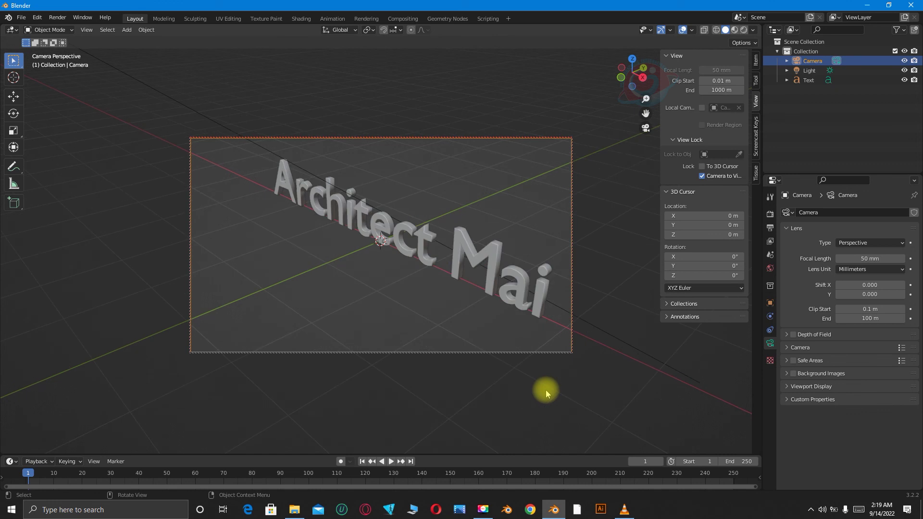
pyautogui.scroll(-2, 546, 390)
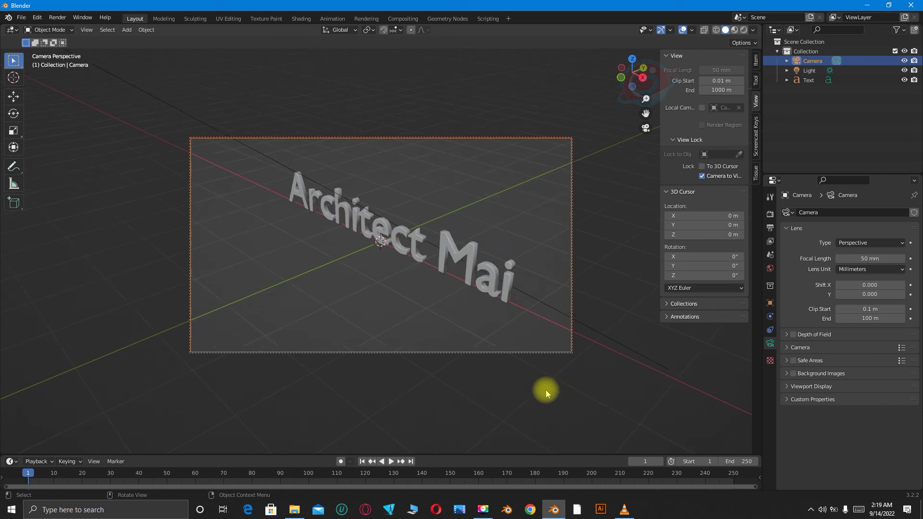
pyautogui.moveTo(546, 391)
pyautogui.mouseDown(button='middle')
pyautogui.moveTo(574, 381)
pyautogui.moveTo(538, 392)
pyautogui.moveTo(550, 391)
pyautogui.mouseUp(button='middle')
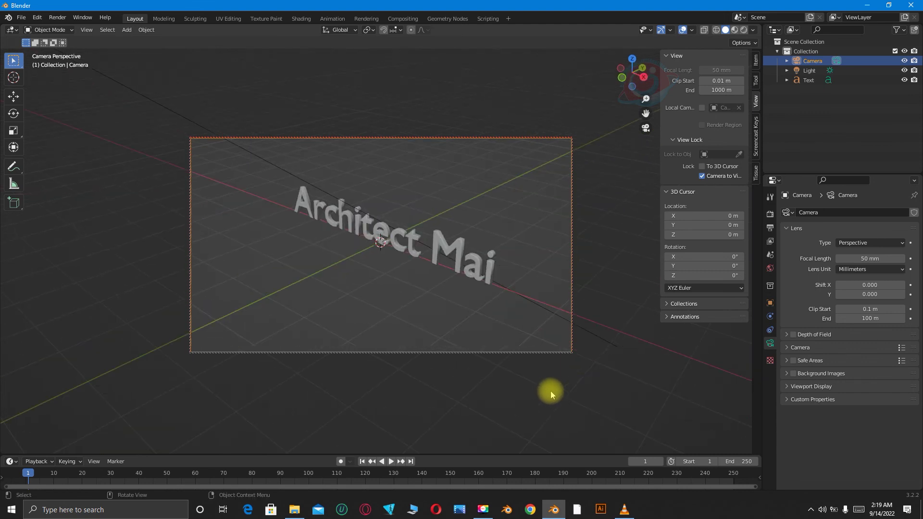
# Render a still image of the gold text from the camera and close the render window after viewing it
pyautogui.click(62, 18)
pyautogui.click(82, 32)
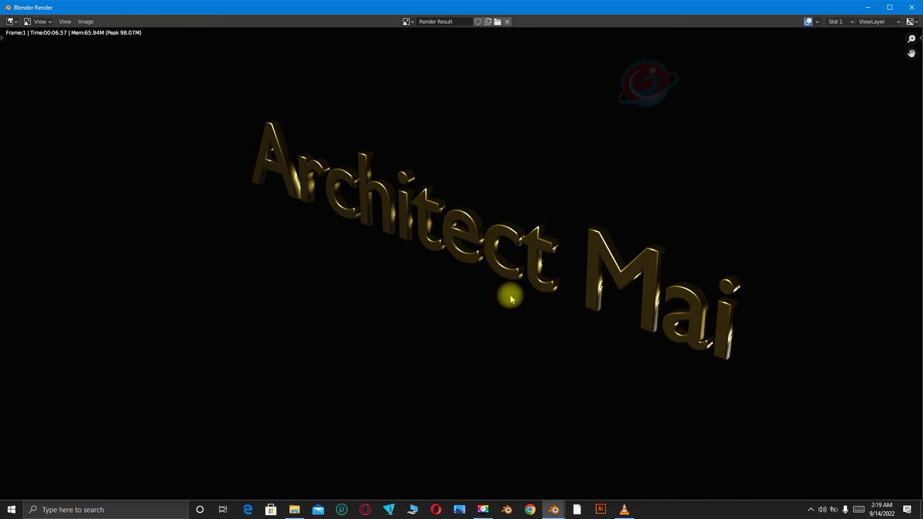
pyautogui.click(912, 8)
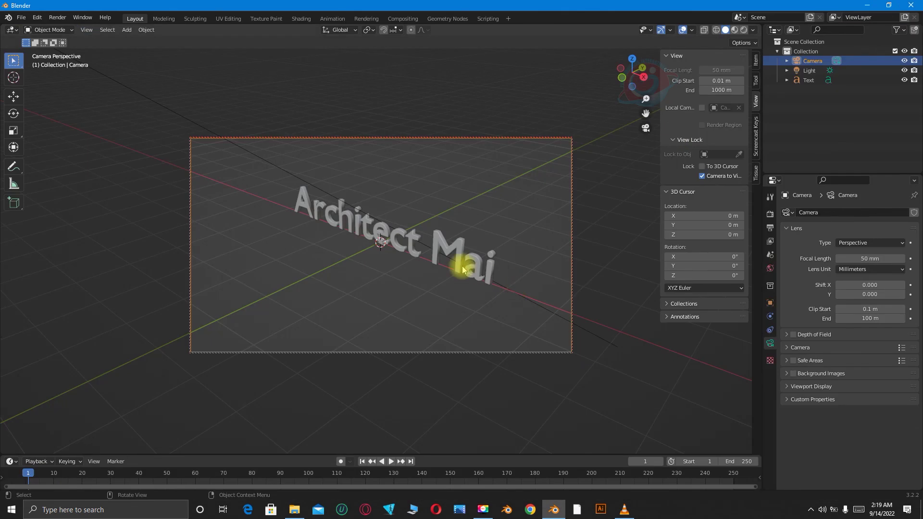
# Select the text object and set its material's Base Color to the silver hex value C0C0C0
pyautogui.press('Tab')
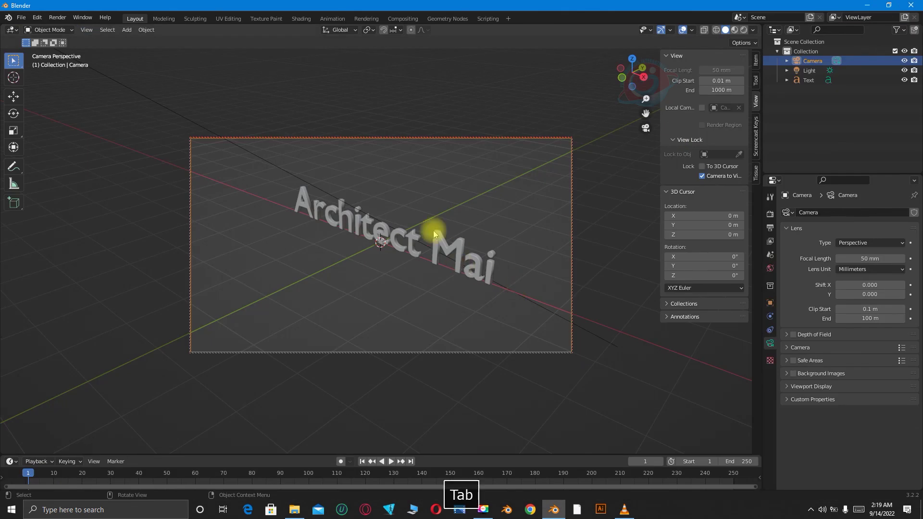
pyautogui.click(429, 243)
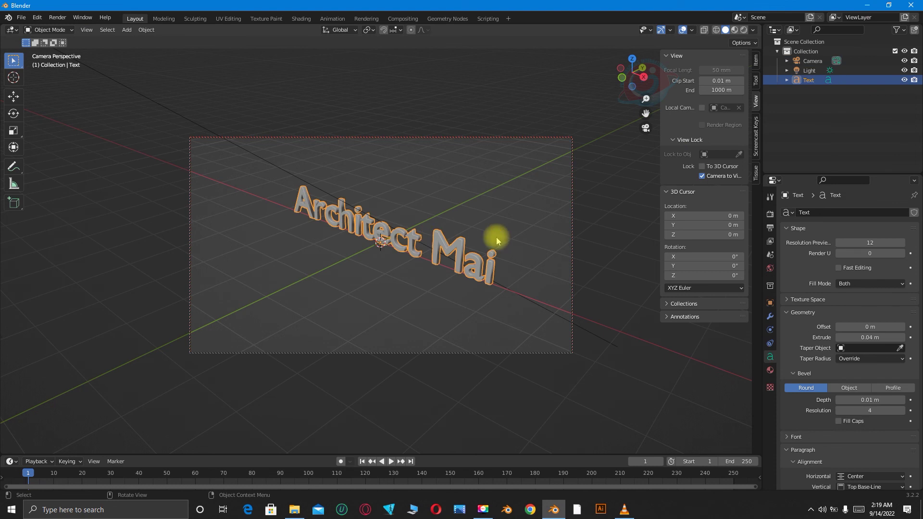
pyautogui.click(770, 371)
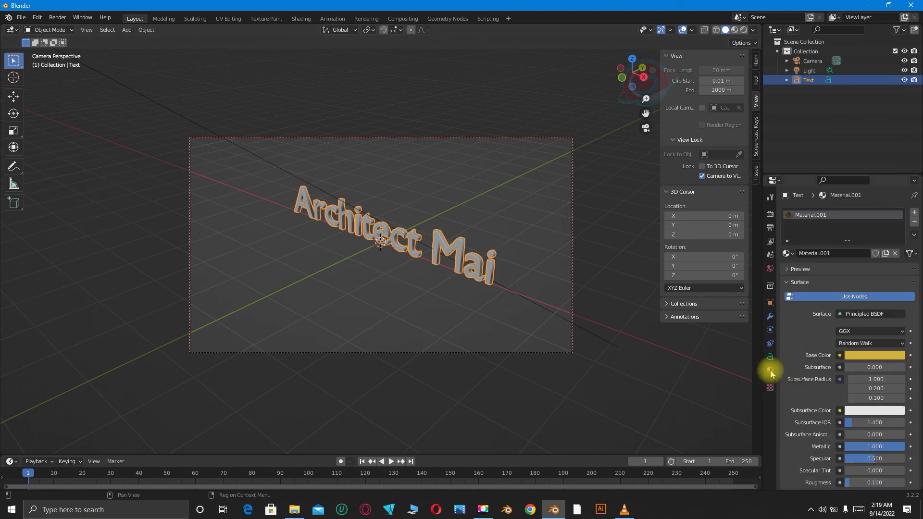
pyautogui.click(855, 356)
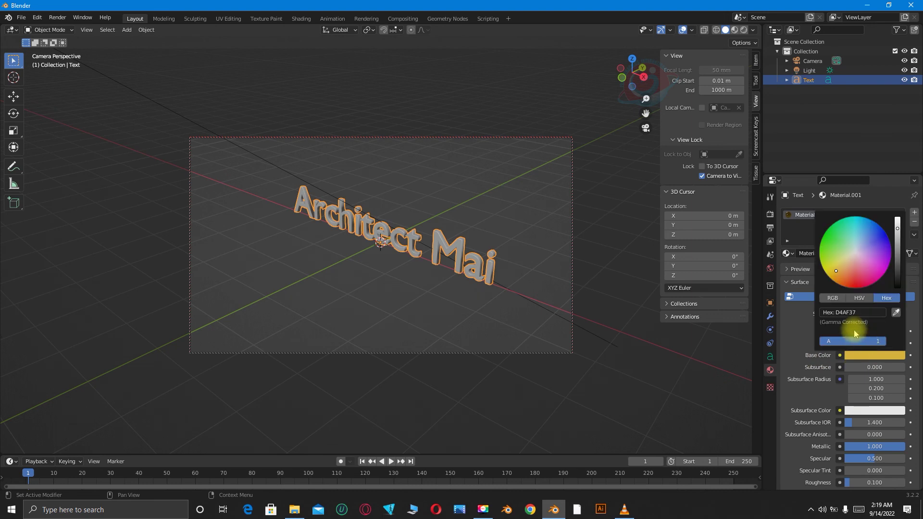
pyautogui.click(845, 313)
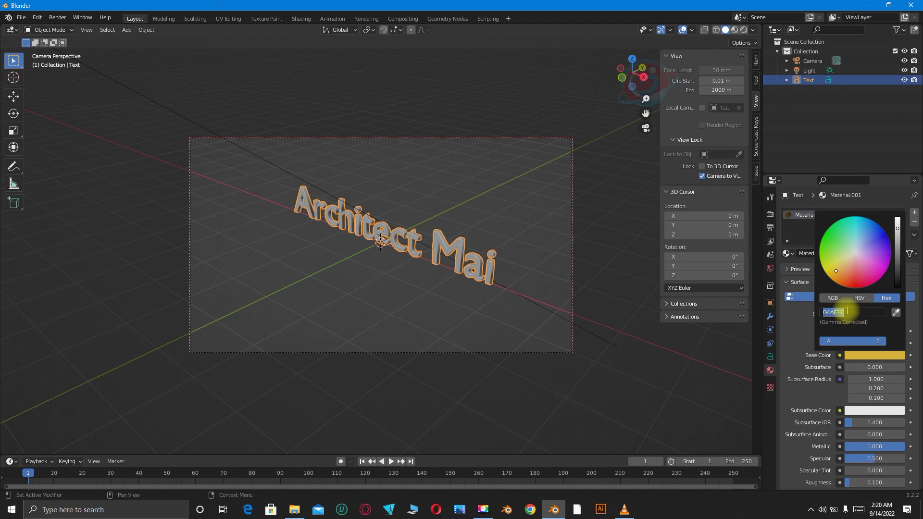
pyautogui.write('C')
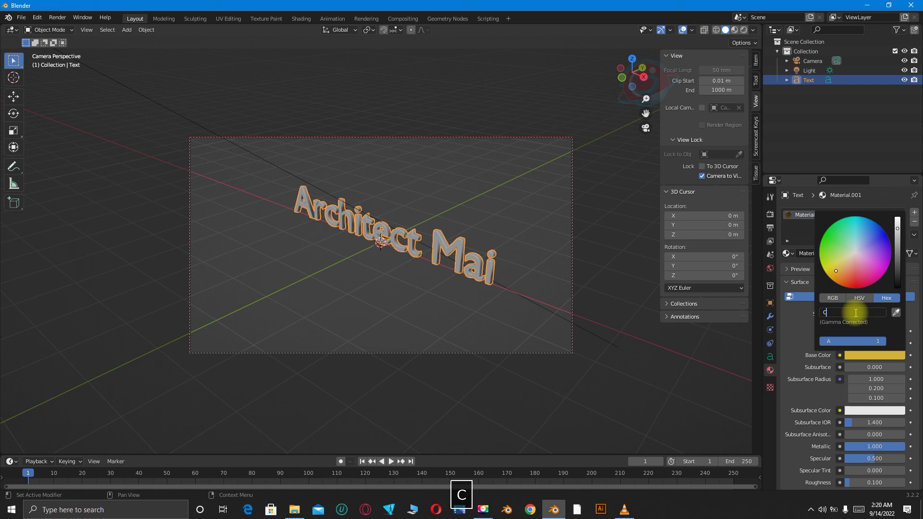
pyautogui.write('0C0C0')
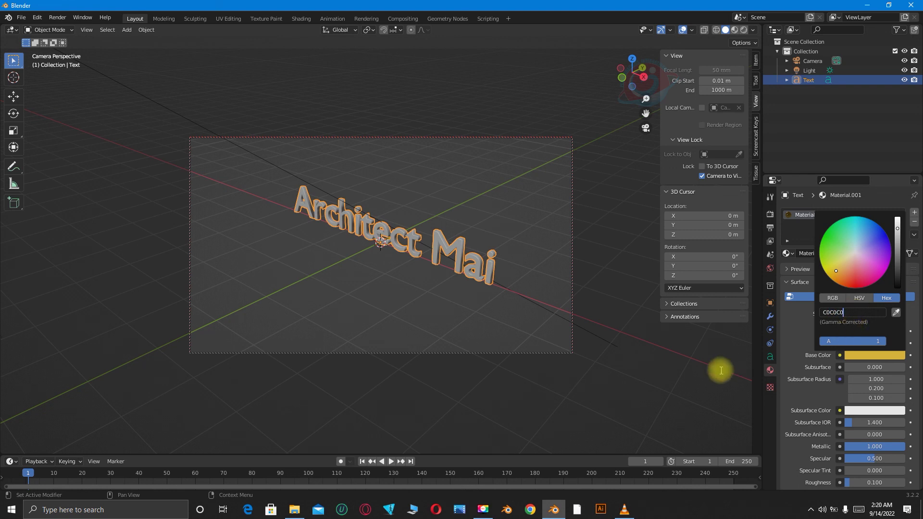
# Render a still image of the silver text and close the render window after viewing it
pyautogui.click(57, 17)
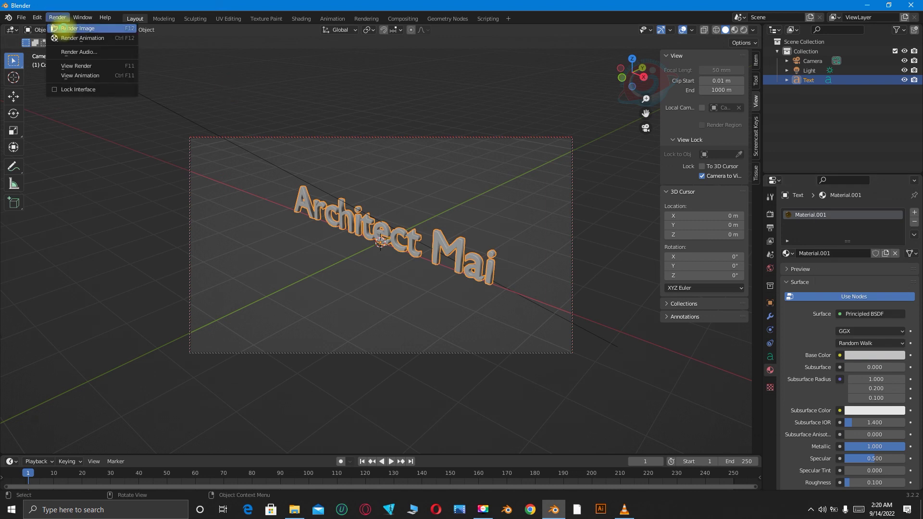
pyautogui.click(63, 28)
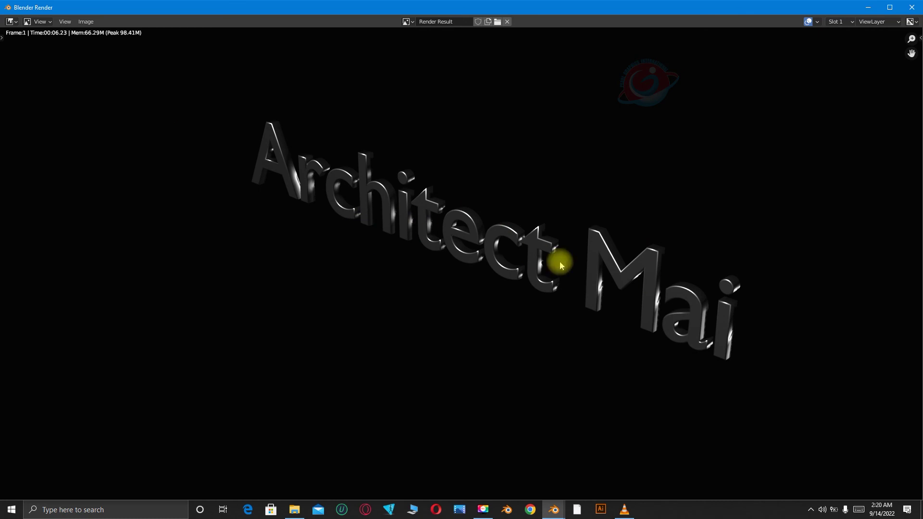
pyautogui.click(910, 7)
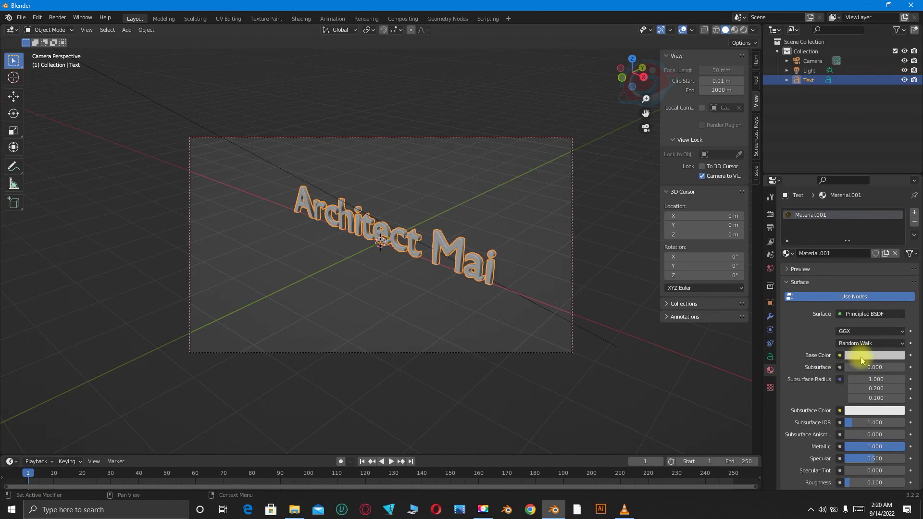
# Set the text material's Base Color to the bronze hex value CD7F32, then render the image to check it and close the render window
pyautogui.click(860, 354)
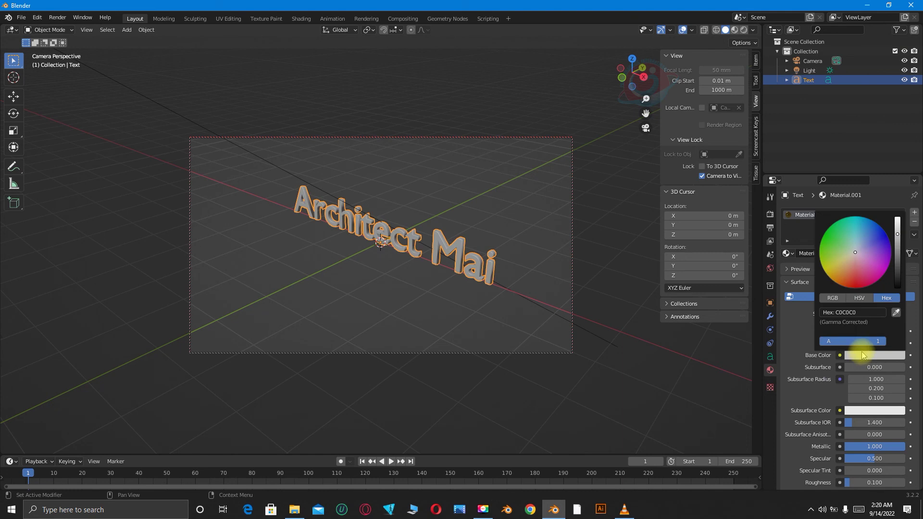
pyautogui.click(845, 312)
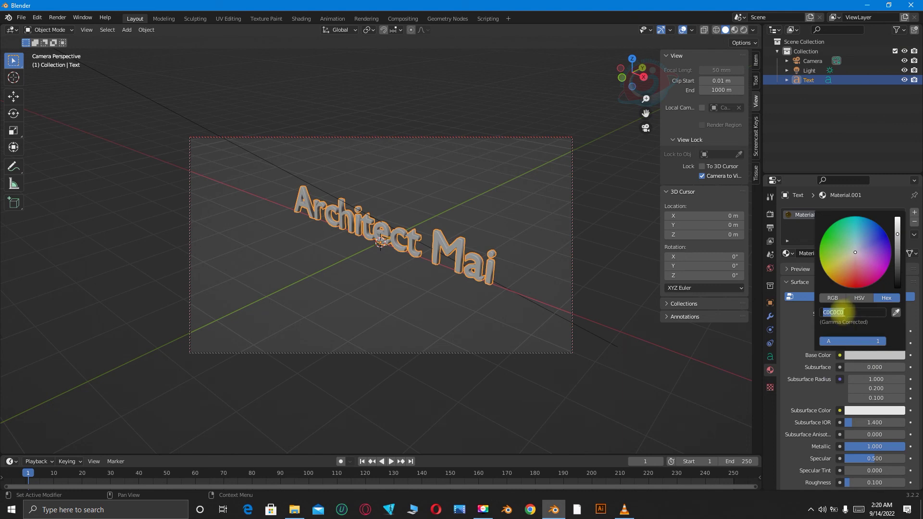
pyautogui.write('CD')
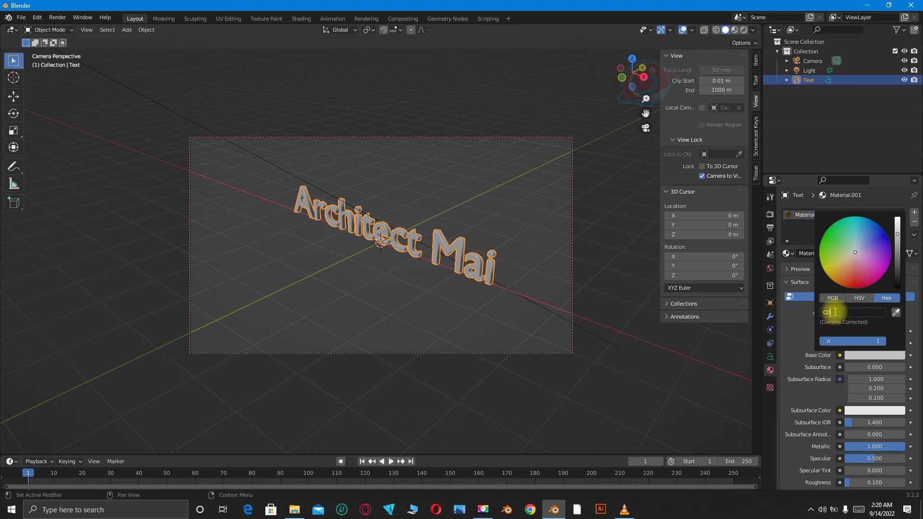
pyautogui.write('7F32')
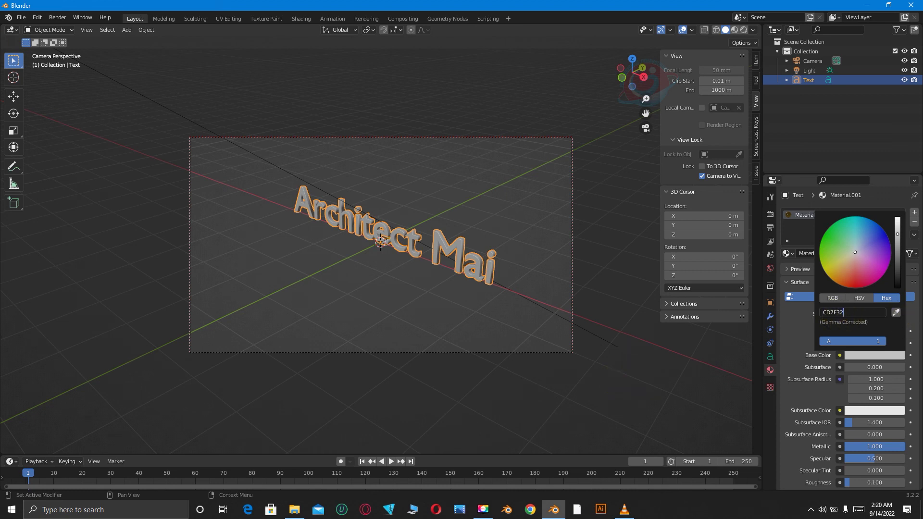
pyautogui.press('Return')
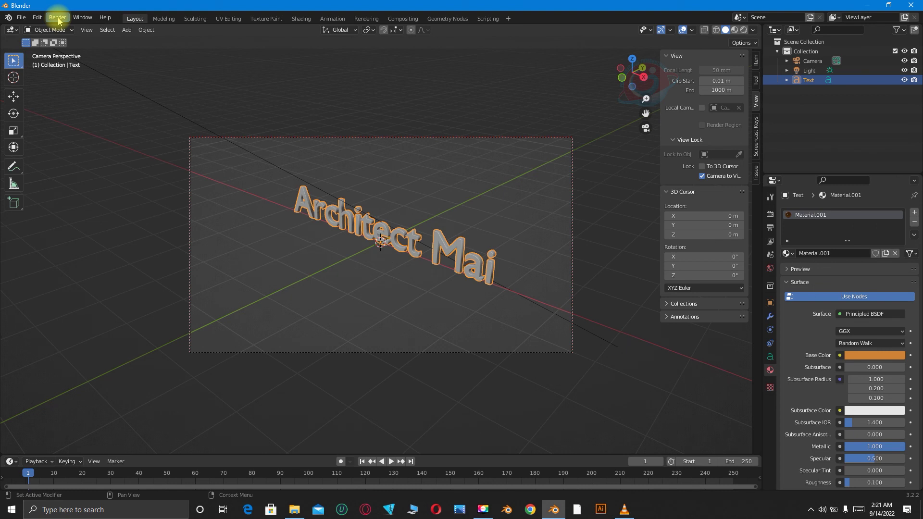
pyautogui.press('F12')
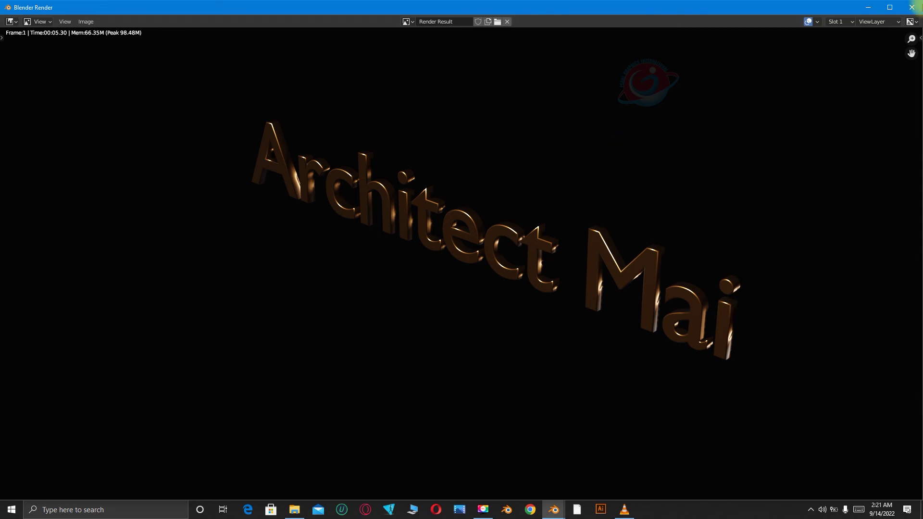
pyautogui.click(912, 8)
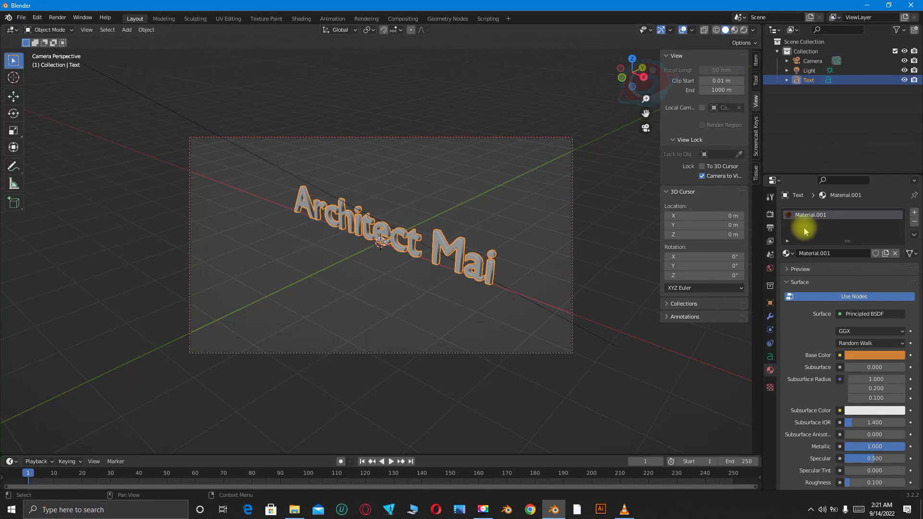
# Enable the Transparent film option in the scene's render settings
pyautogui.click(769, 217)
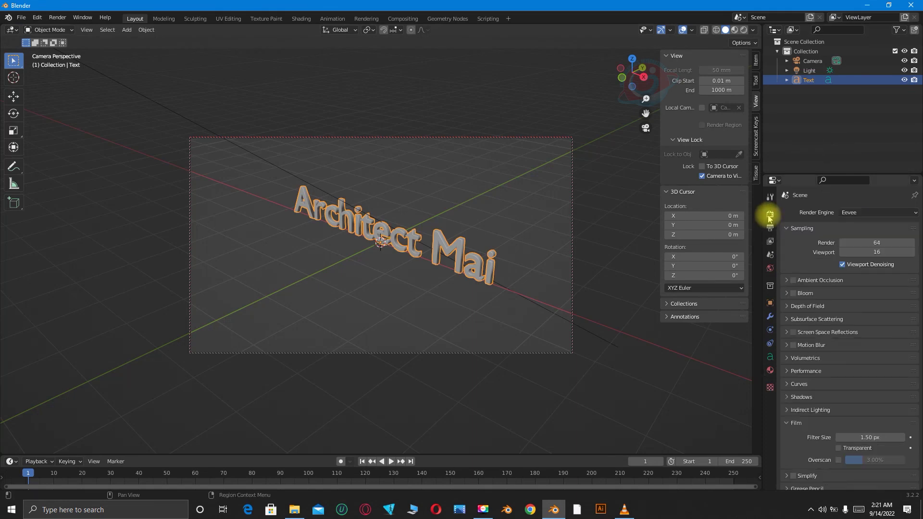
pyautogui.click(788, 424)
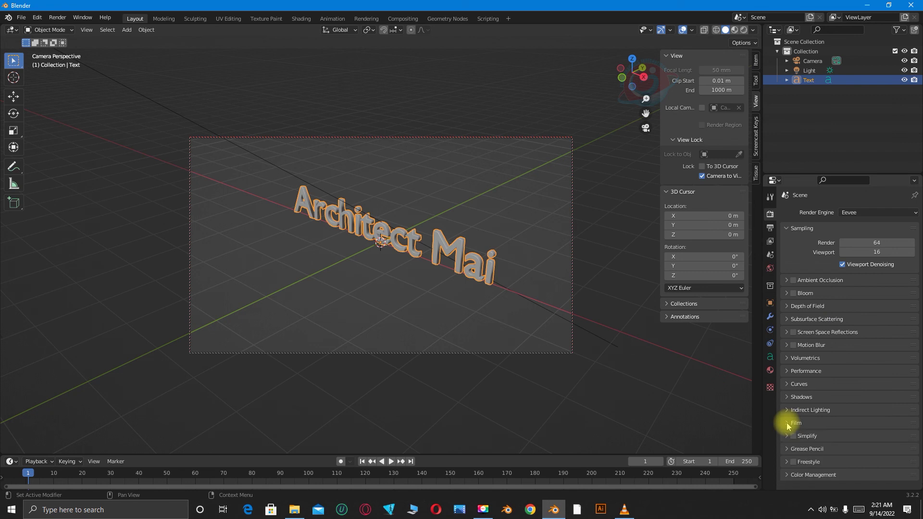
pyautogui.click(788, 424)
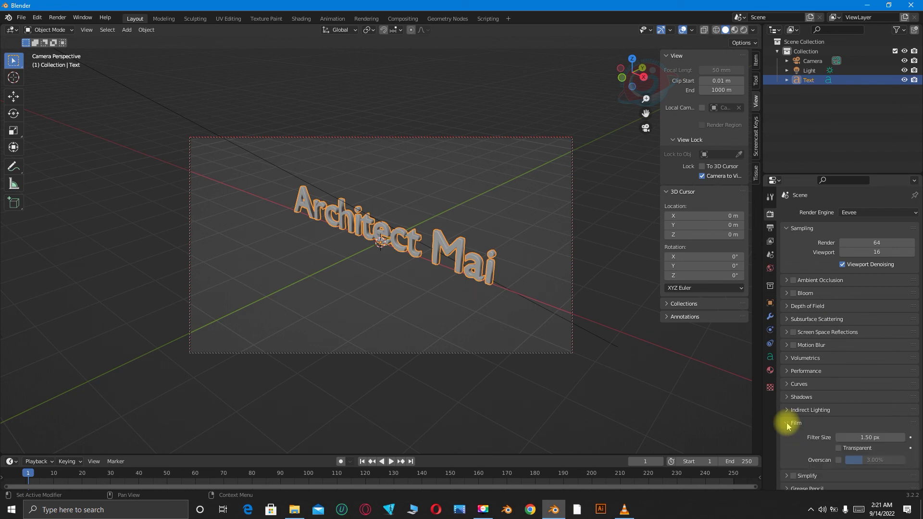
pyautogui.click(838, 450)
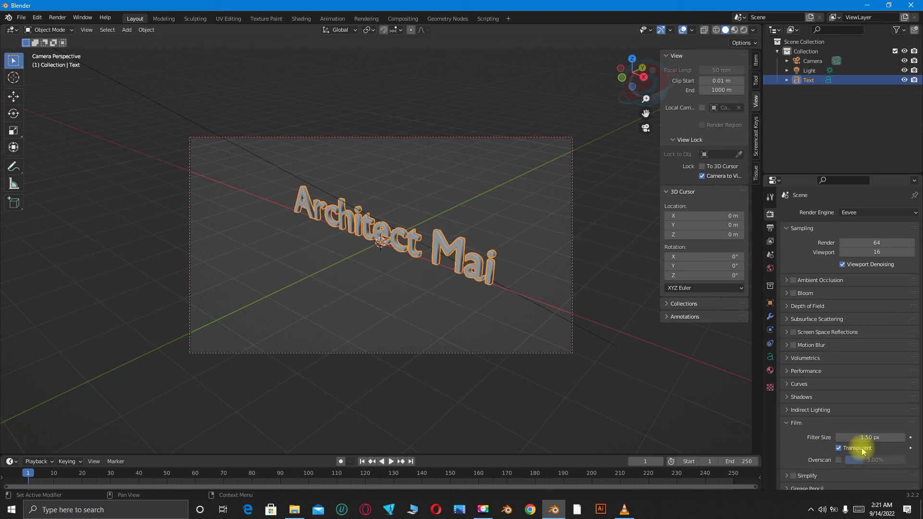